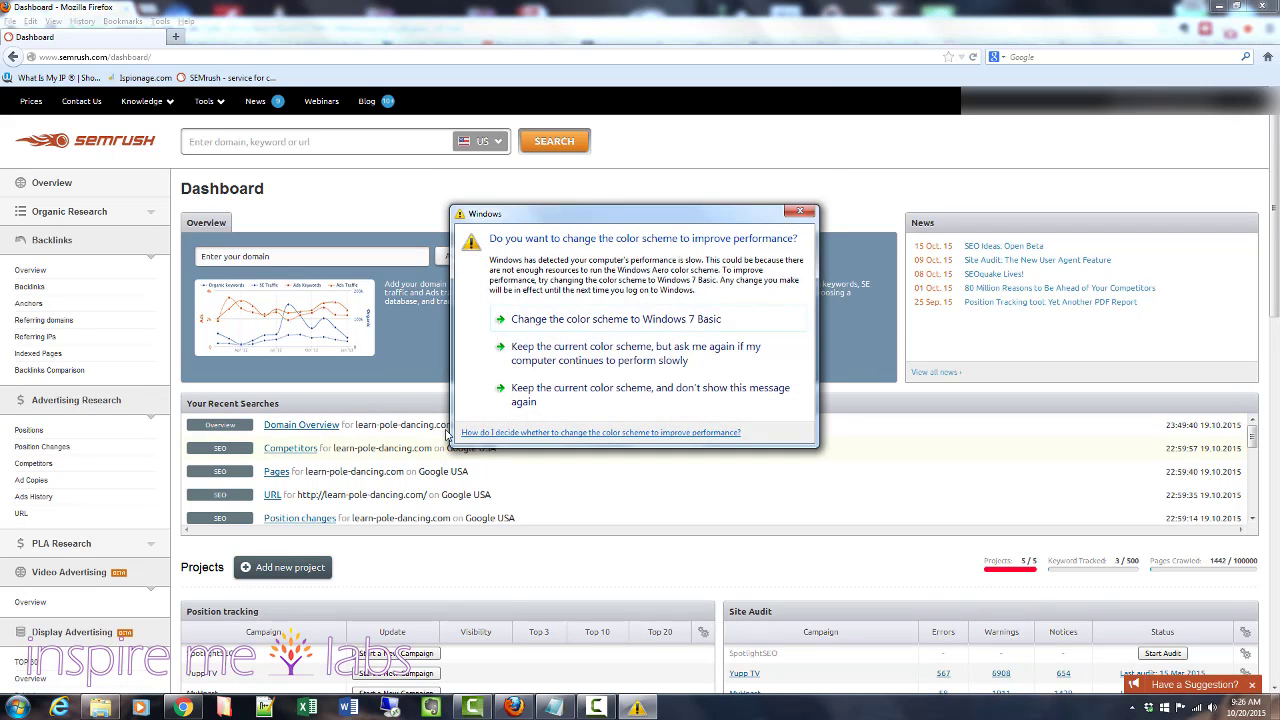
pyautogui.click(530, 401)
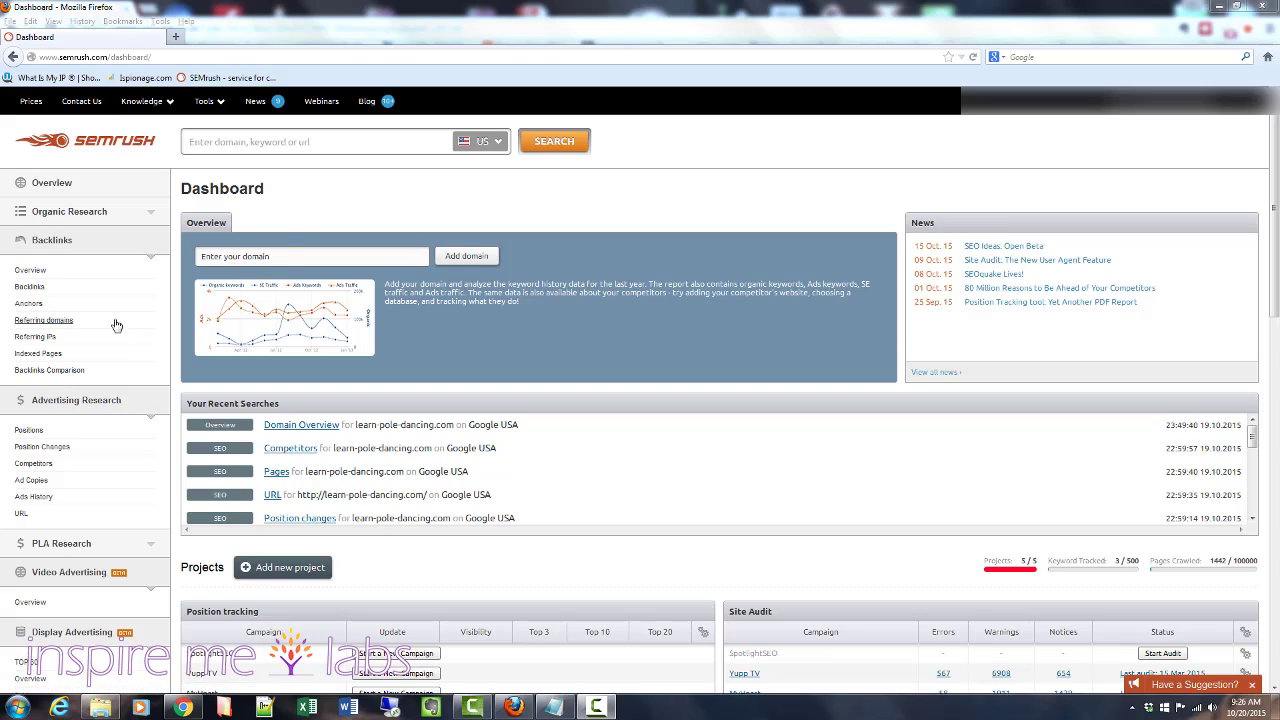
pyautogui.click(355, 141)
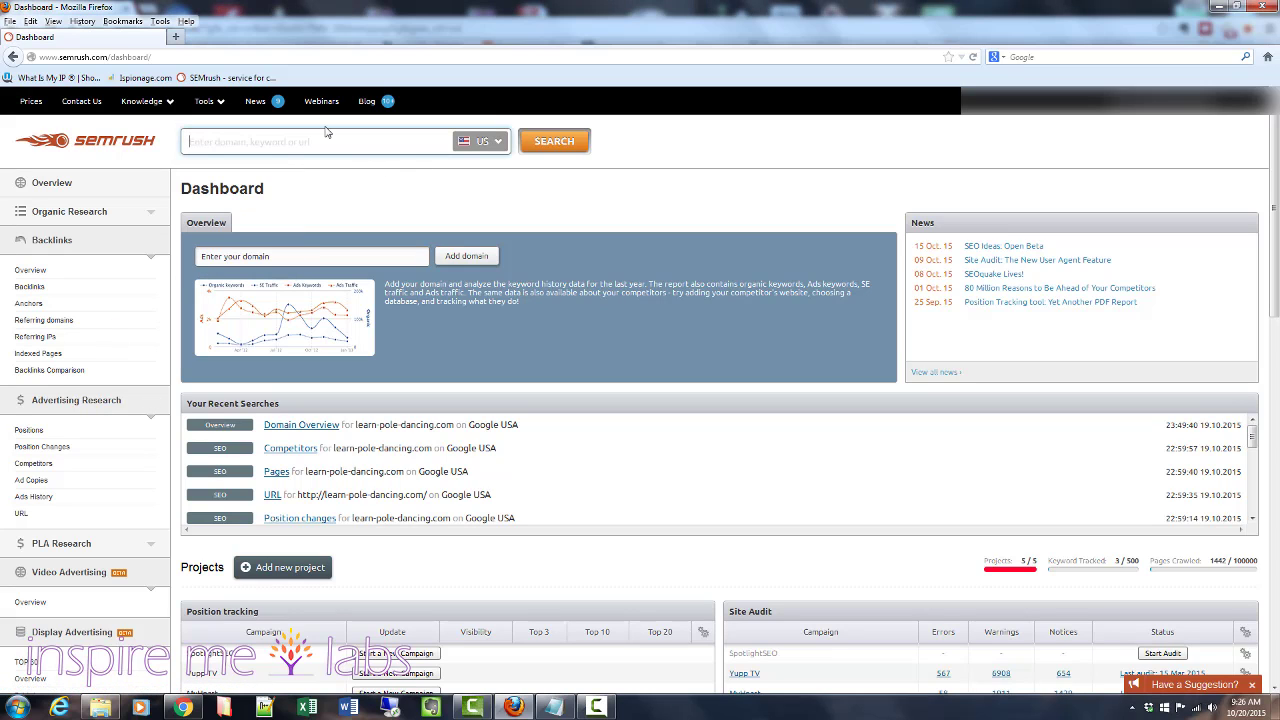
pyautogui.click(578, 193)
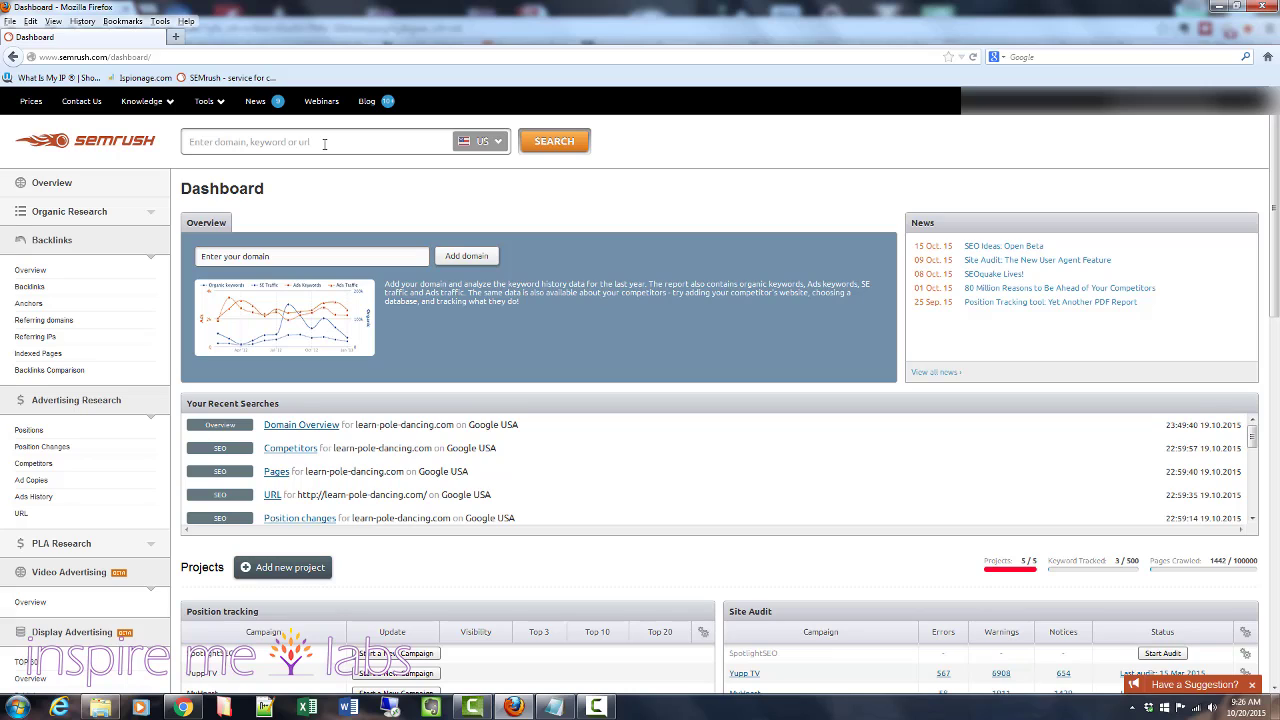
pyautogui.click(325, 145)
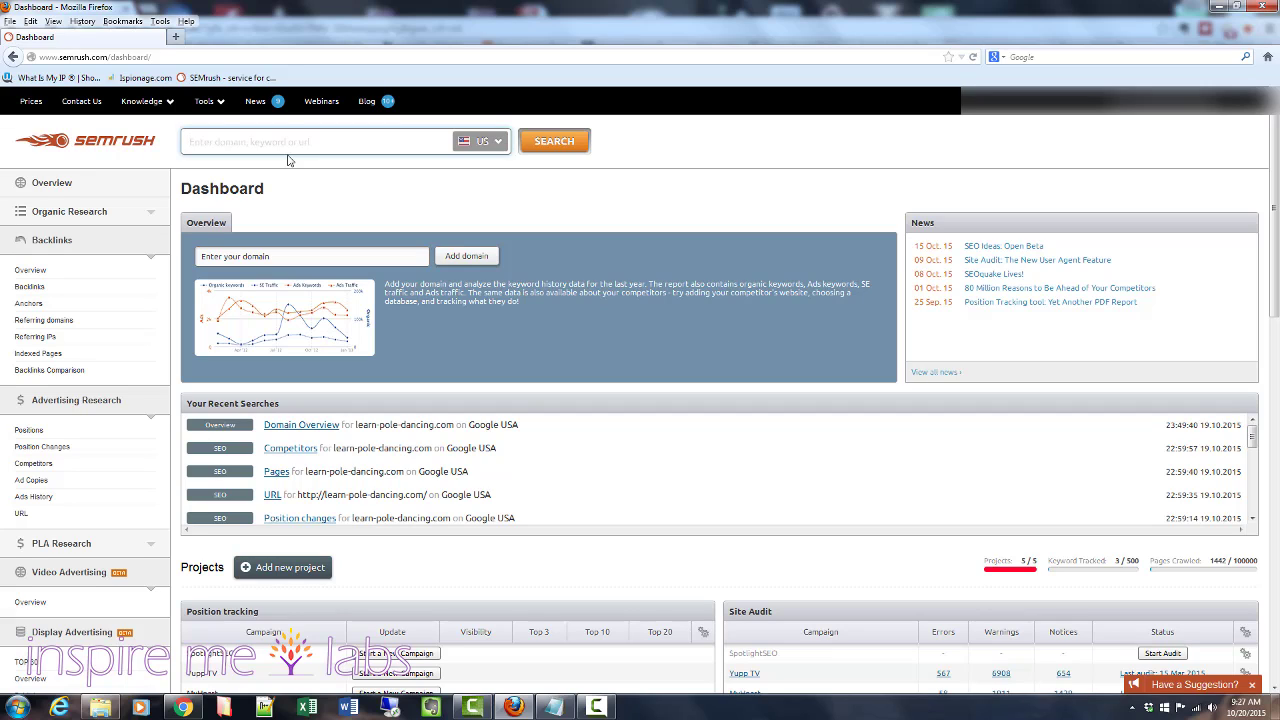
pyautogui.write('www.learn-pole-dancing.com')
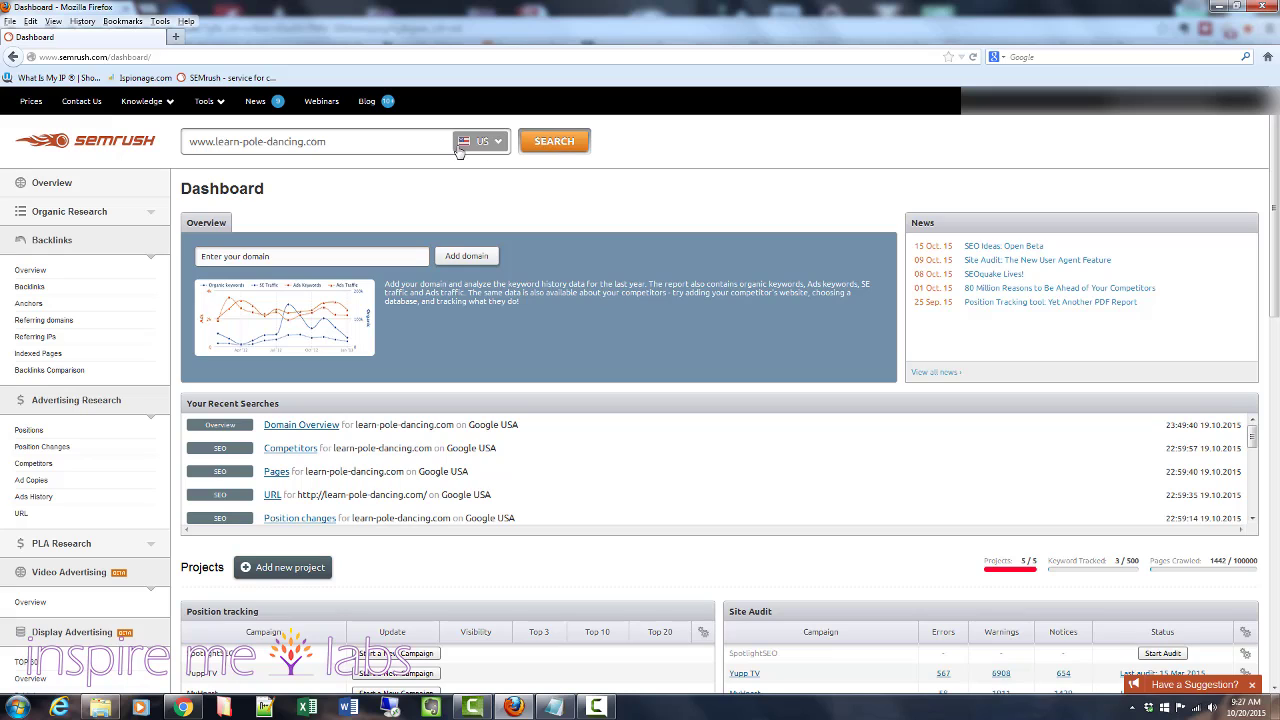
pyautogui.click(492, 141)
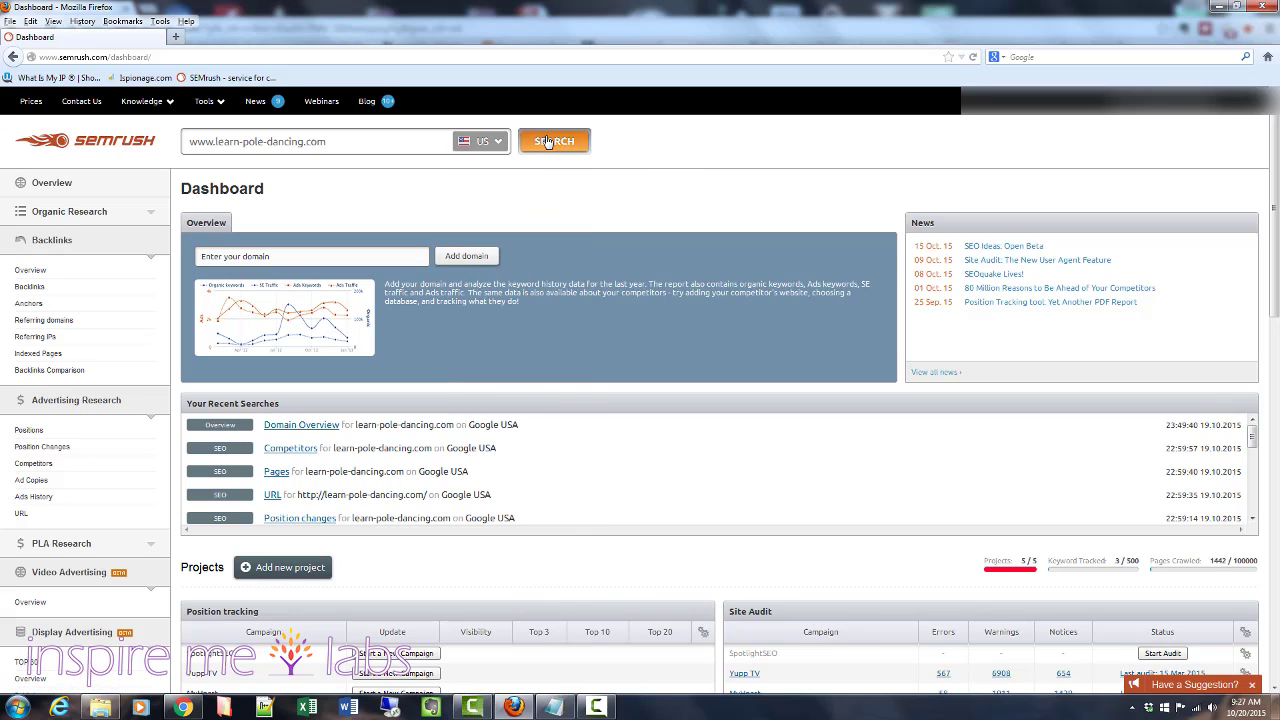
pyautogui.click(554, 141)
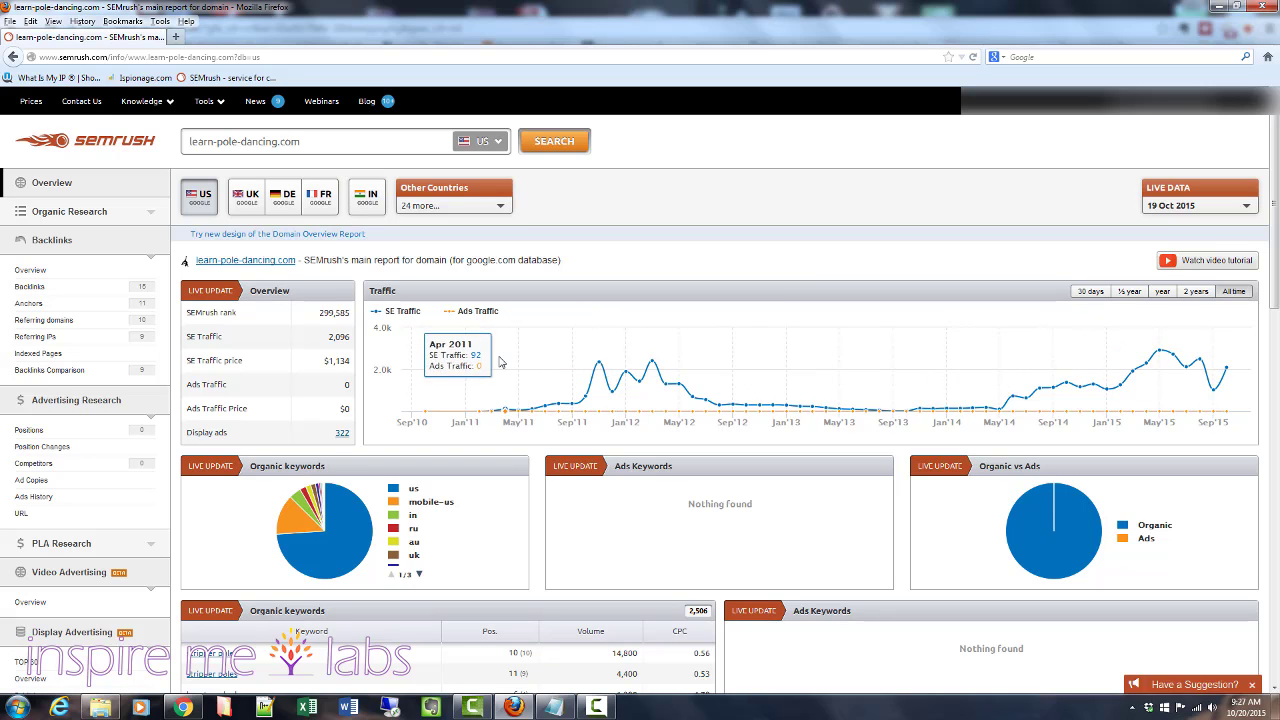
# - Open the full organic keywords report for the domain
pyautogui.scroll(-3, 600, 389)
pyautogui.scroll(-3, 599, 389)
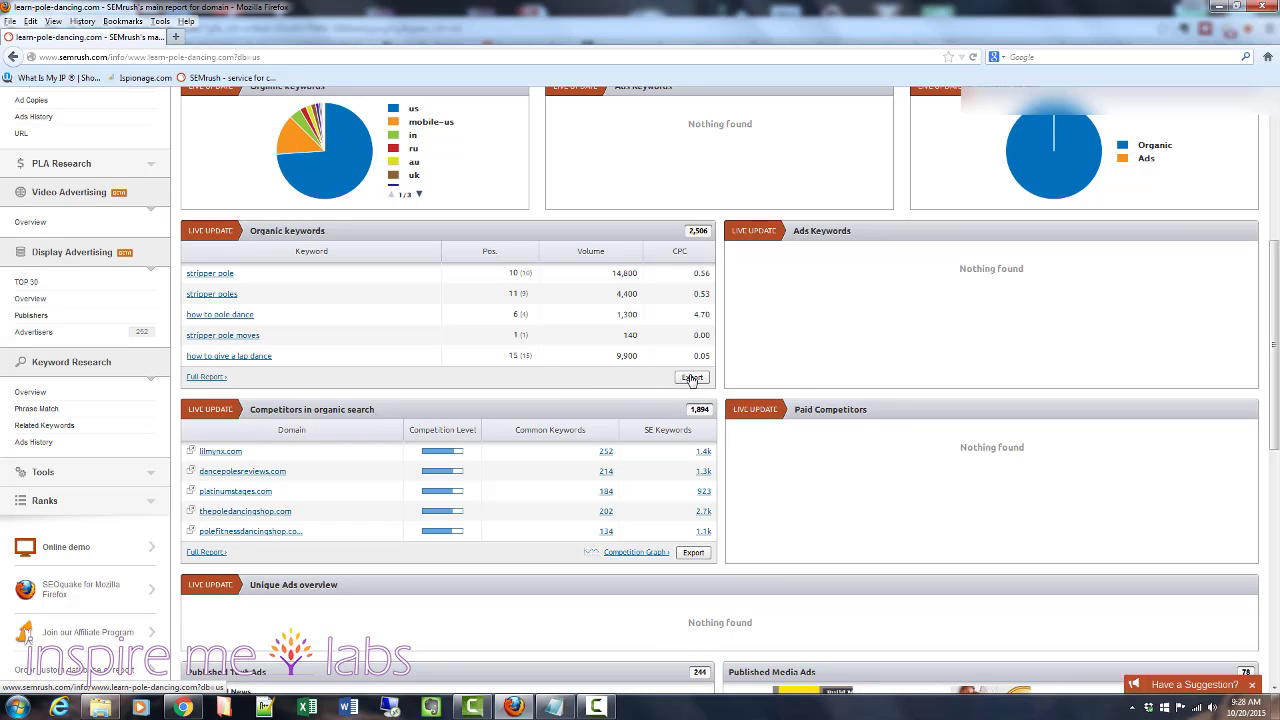
pyautogui.click(205, 377)
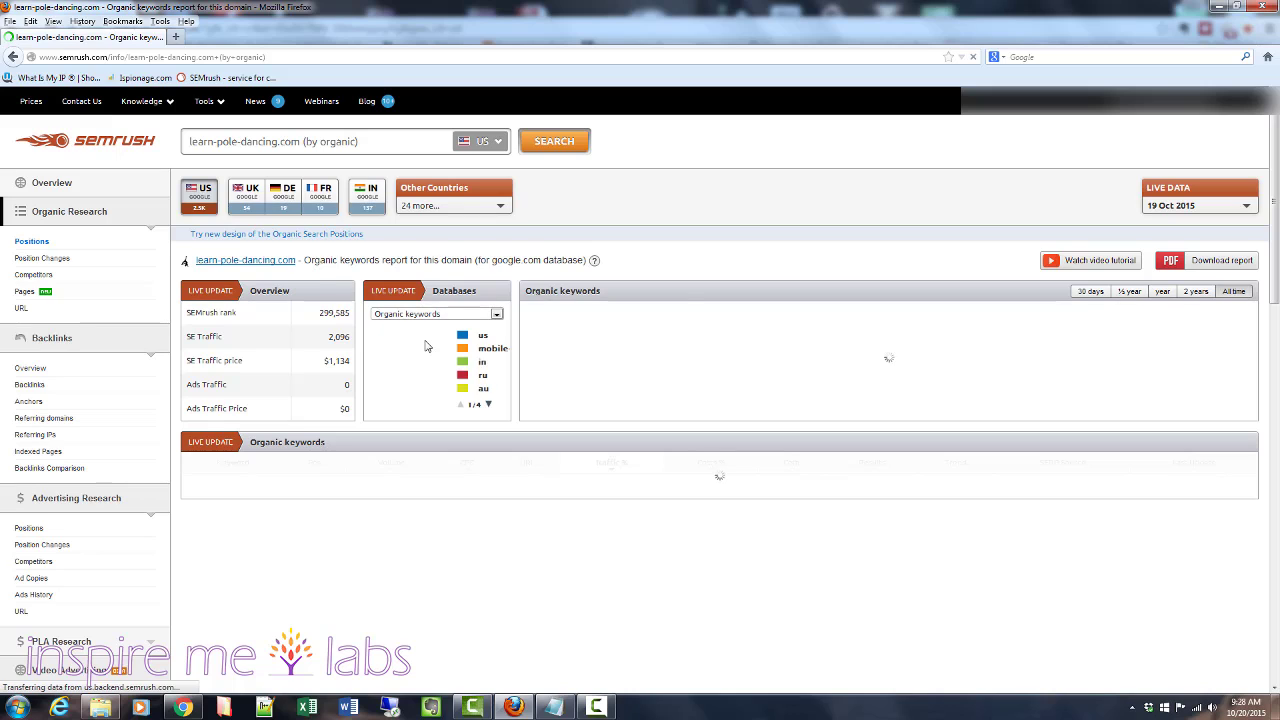
# - Scroll through the organic keywords report to review keywords, positions, volumes and traffic shares
pyautogui.scroll(-3, 418, 428)
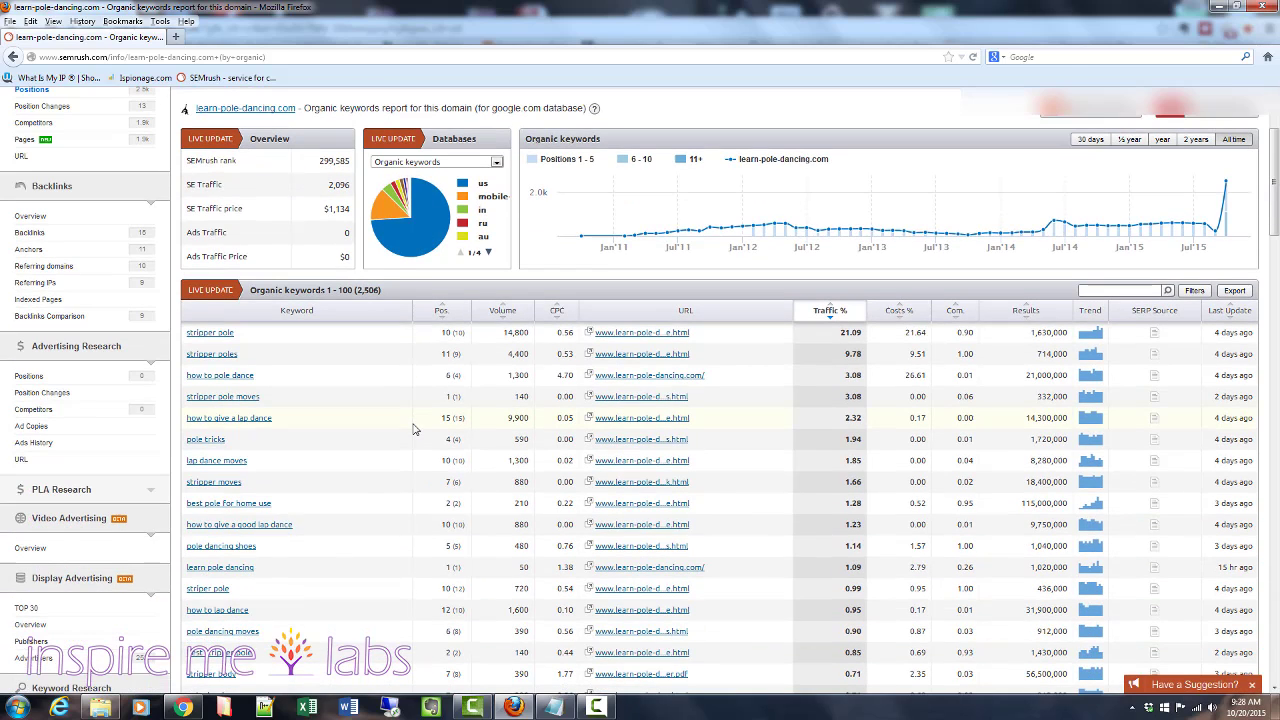
pyautogui.scroll(-2, 322, 426)
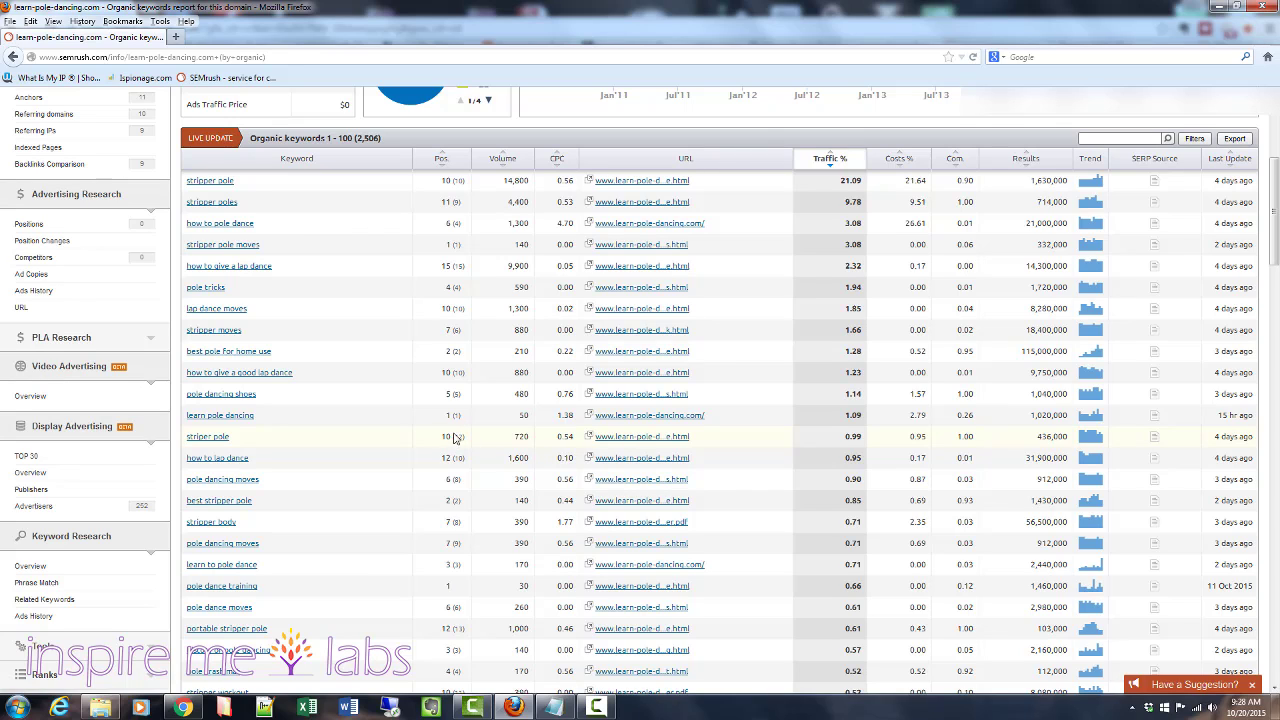
pyautogui.click(344, 406)
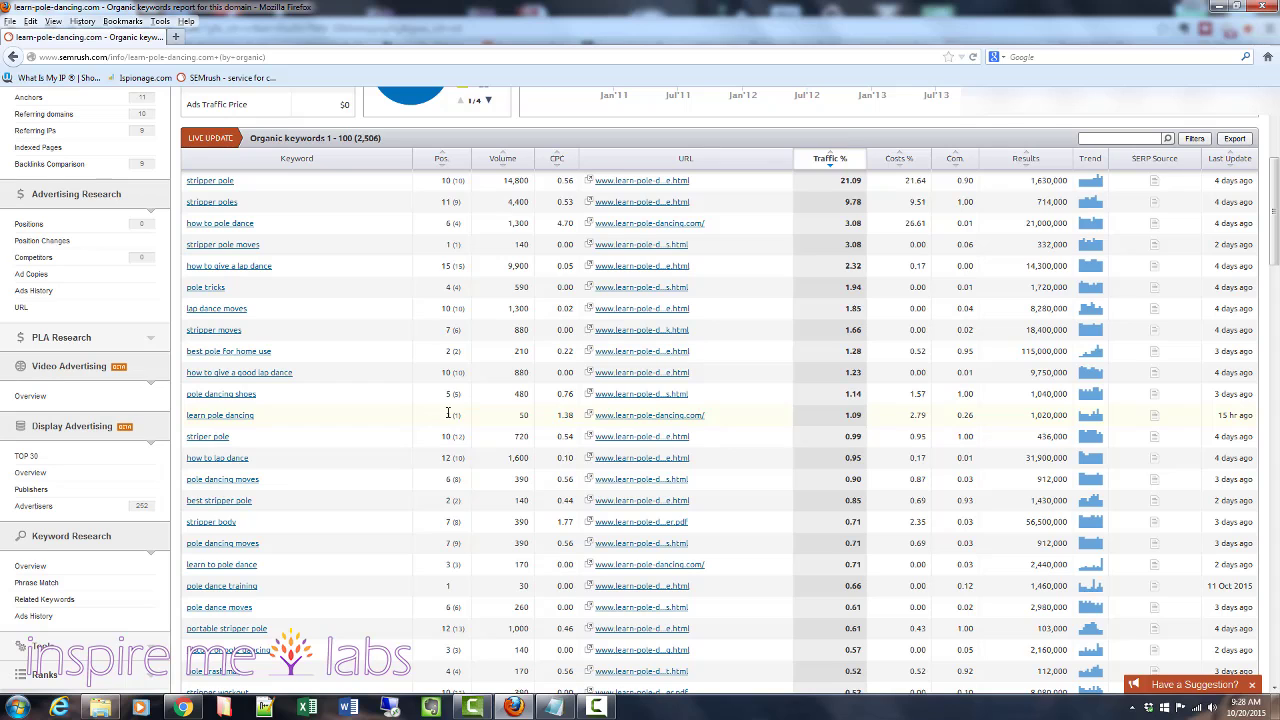
pyautogui.scroll(1, 424, 266)
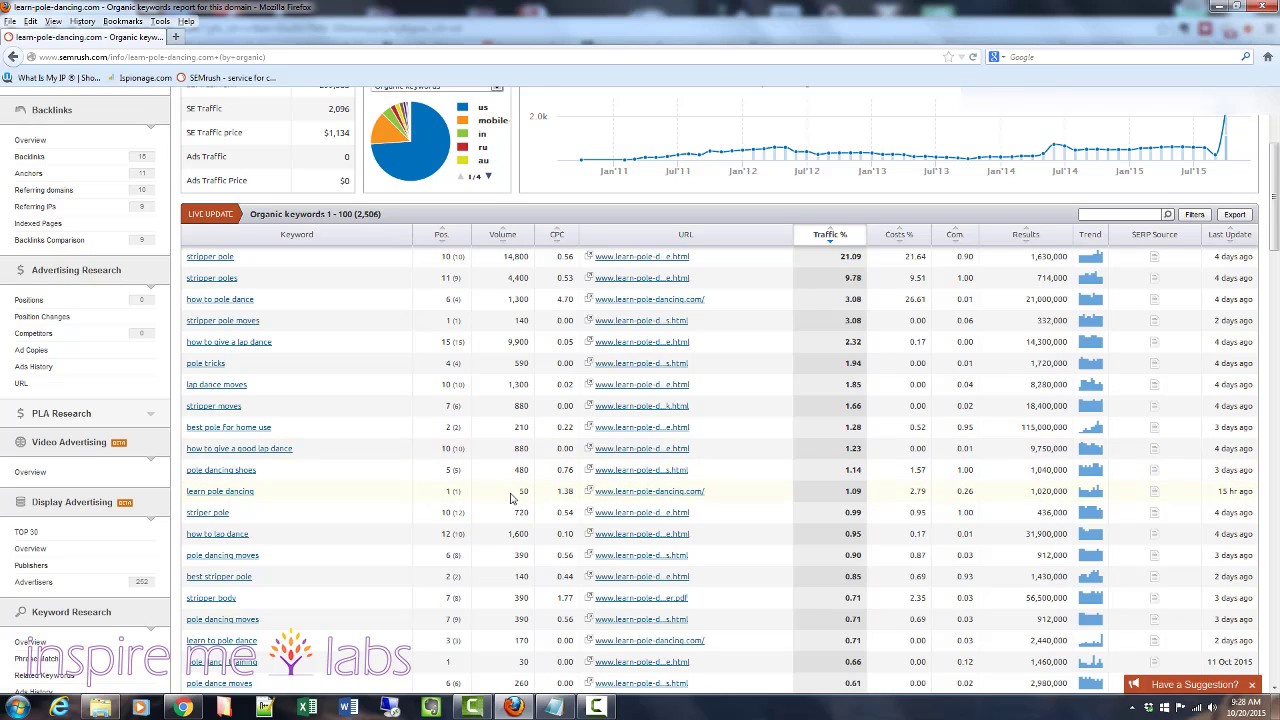
pyautogui.scroll(-1, 508, 496)
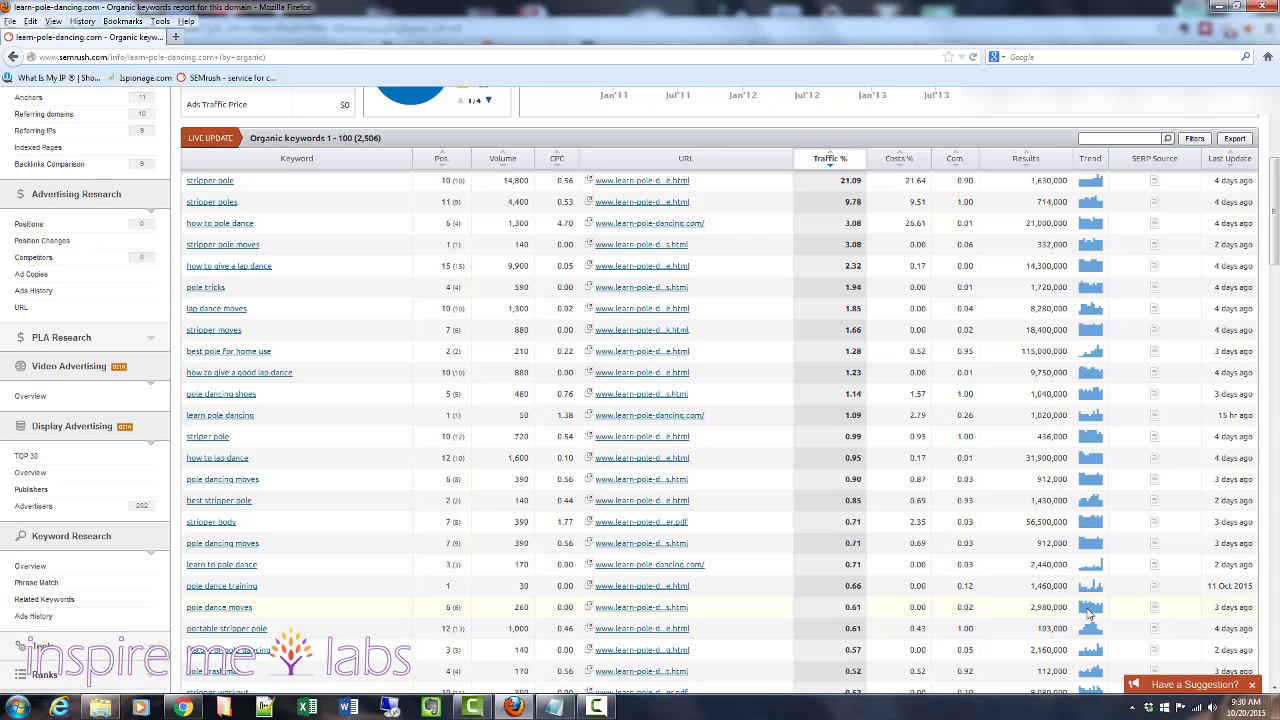
pyautogui.scroll(-3, 1088, 612)
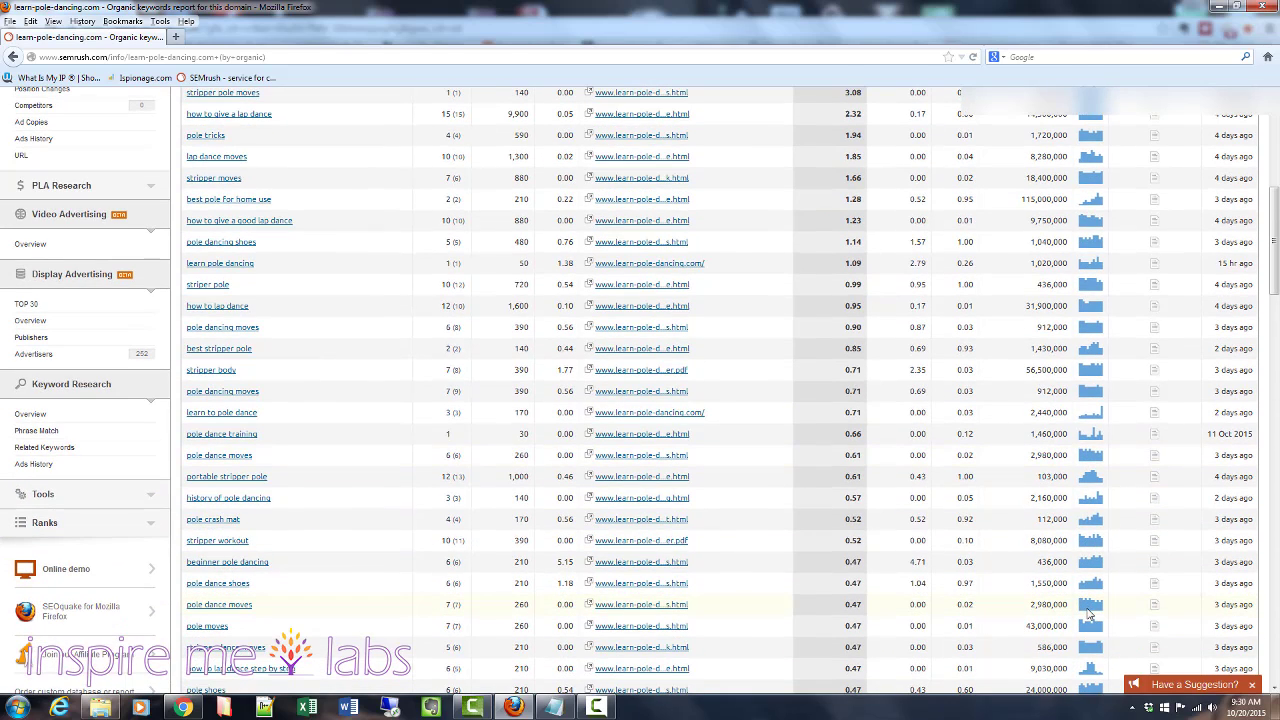
pyautogui.scroll(8, 1088, 612)
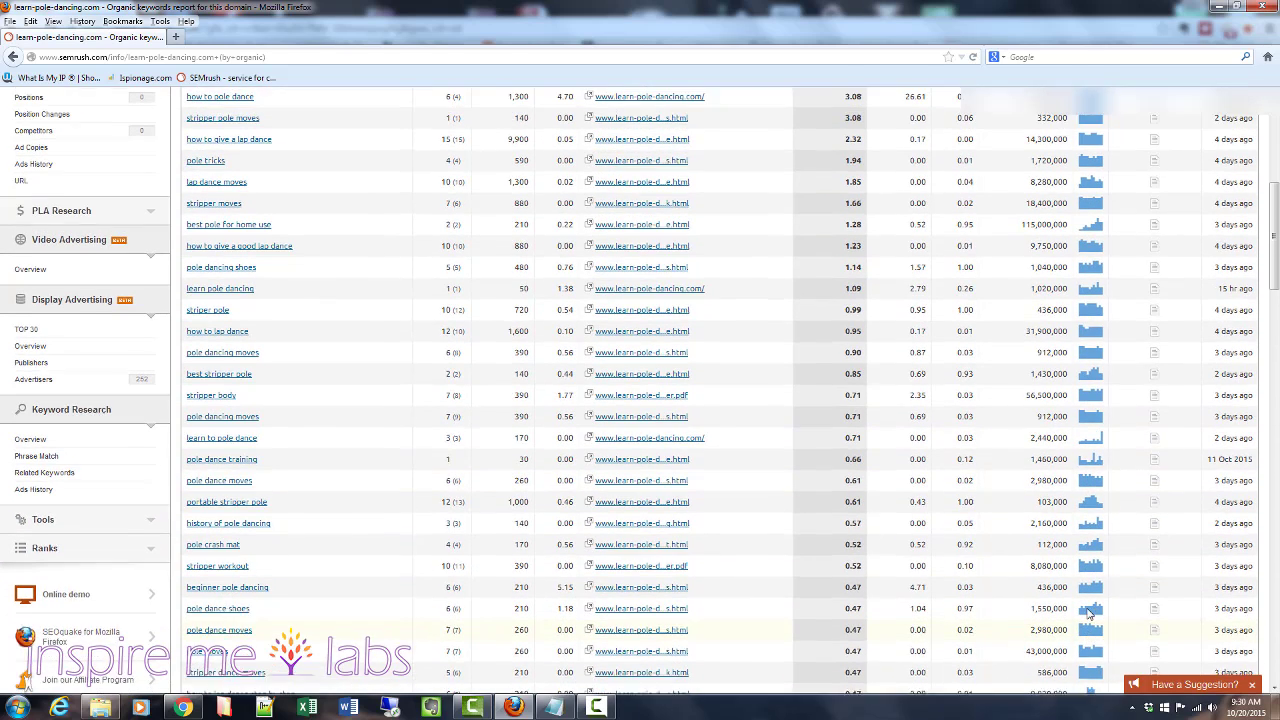
pyautogui.scroll(-3, 1088, 612)
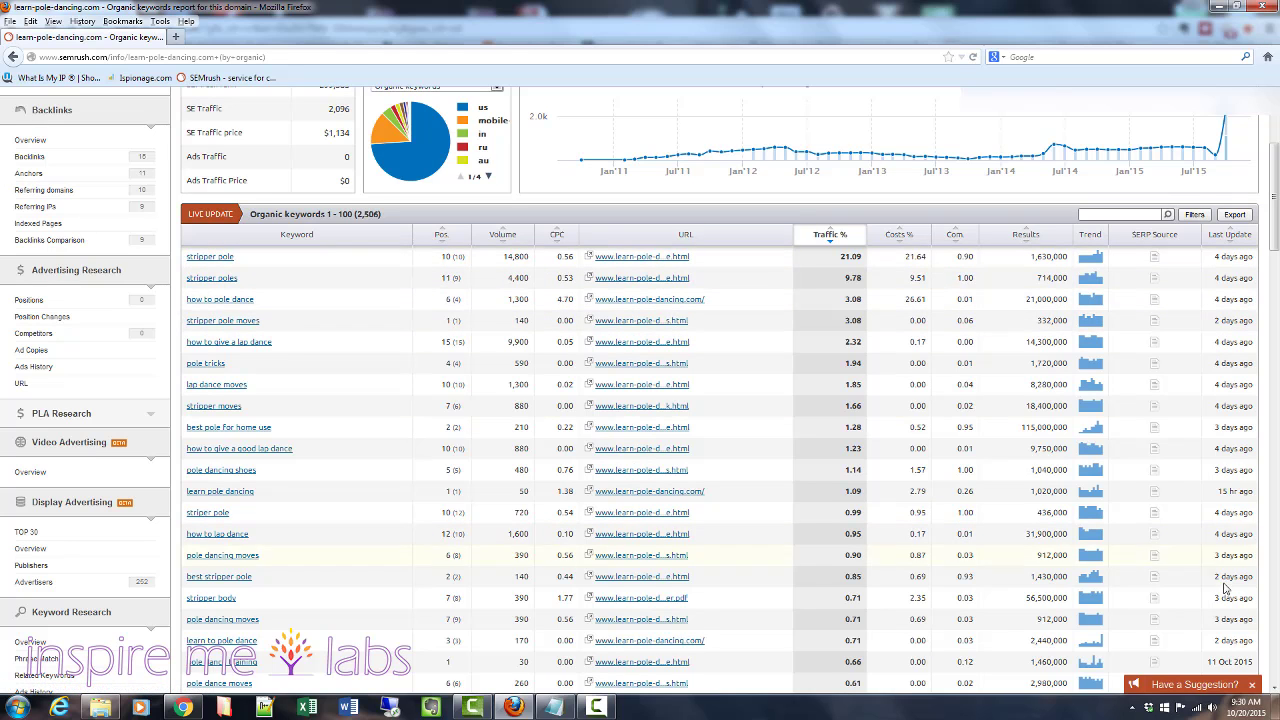
pyautogui.scroll(3, 1216, 504)
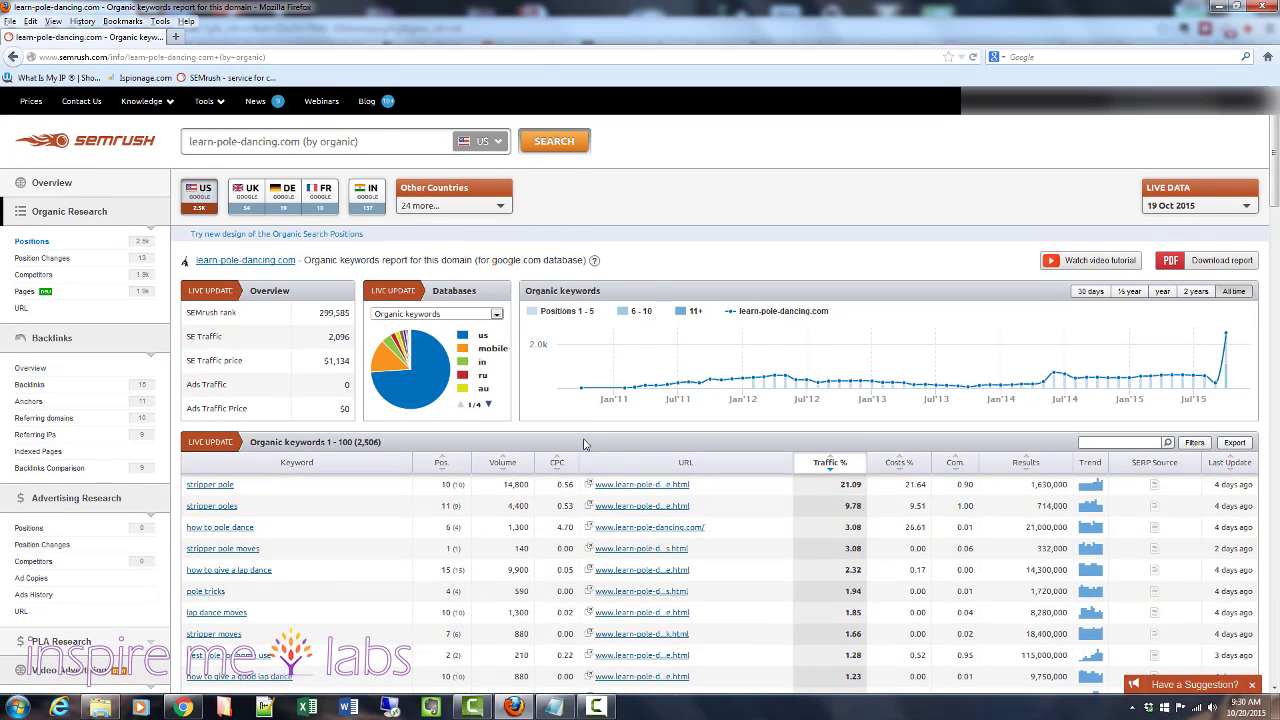
# - Export the organic keywords report as an Excel file and open it in Excel despite the format warning
pyautogui.scroll(-1, 584, 428)
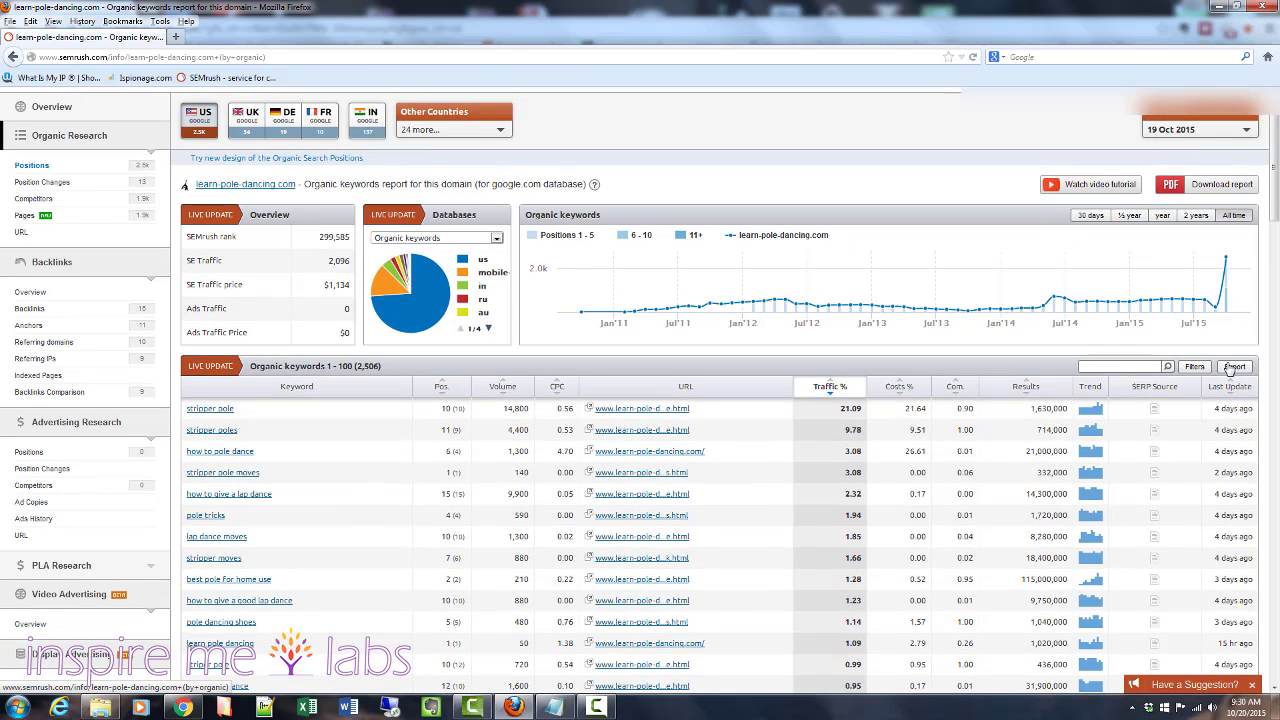
pyautogui.click(1234, 368)
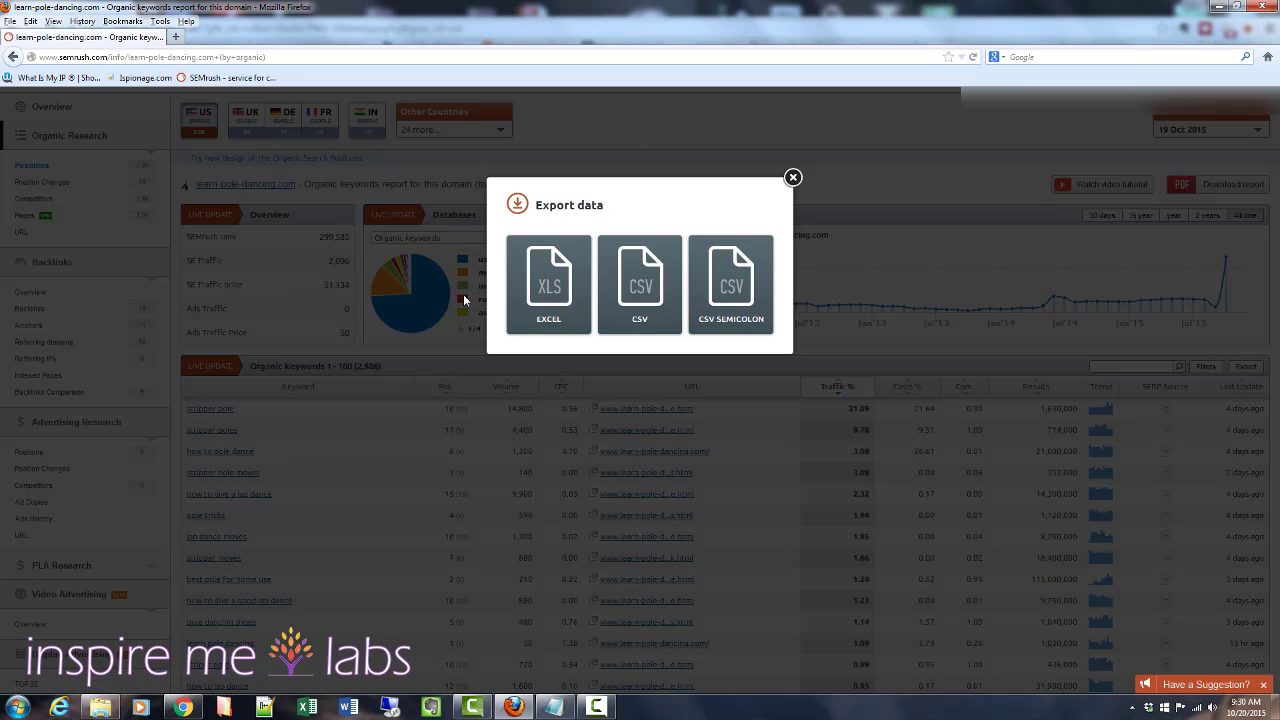
pyautogui.click(546, 289)
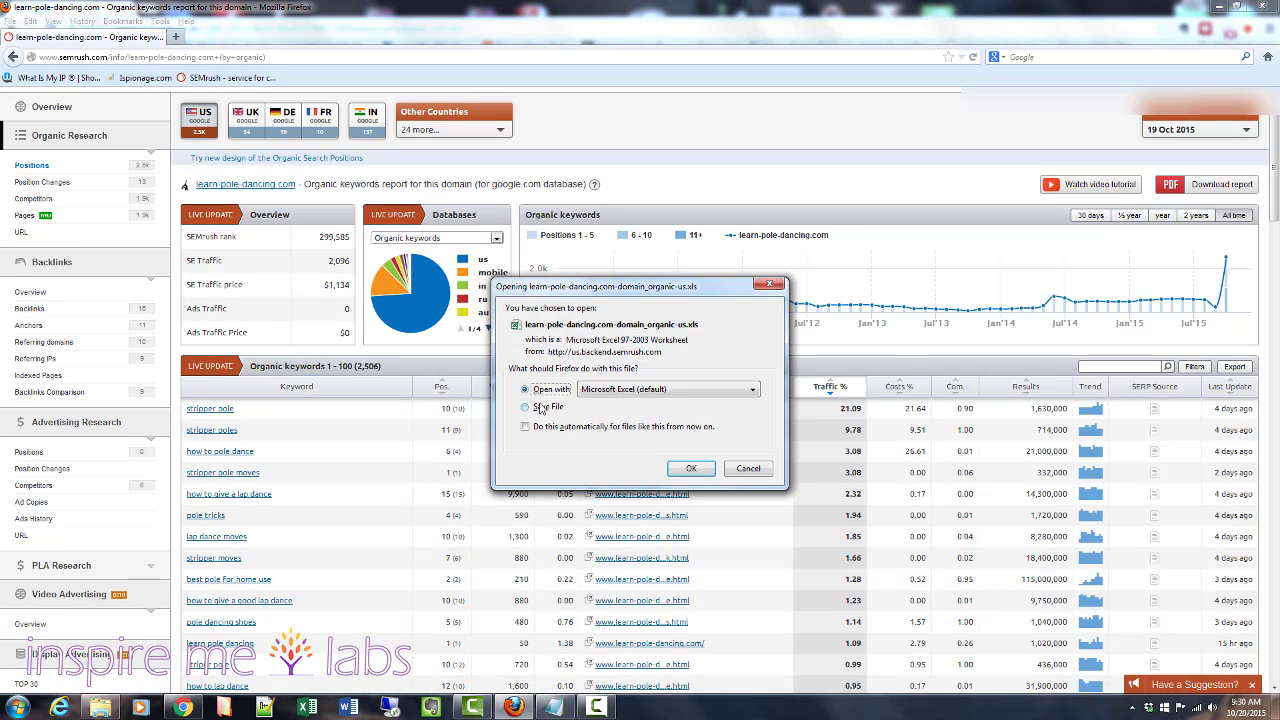
pyautogui.press('Return')
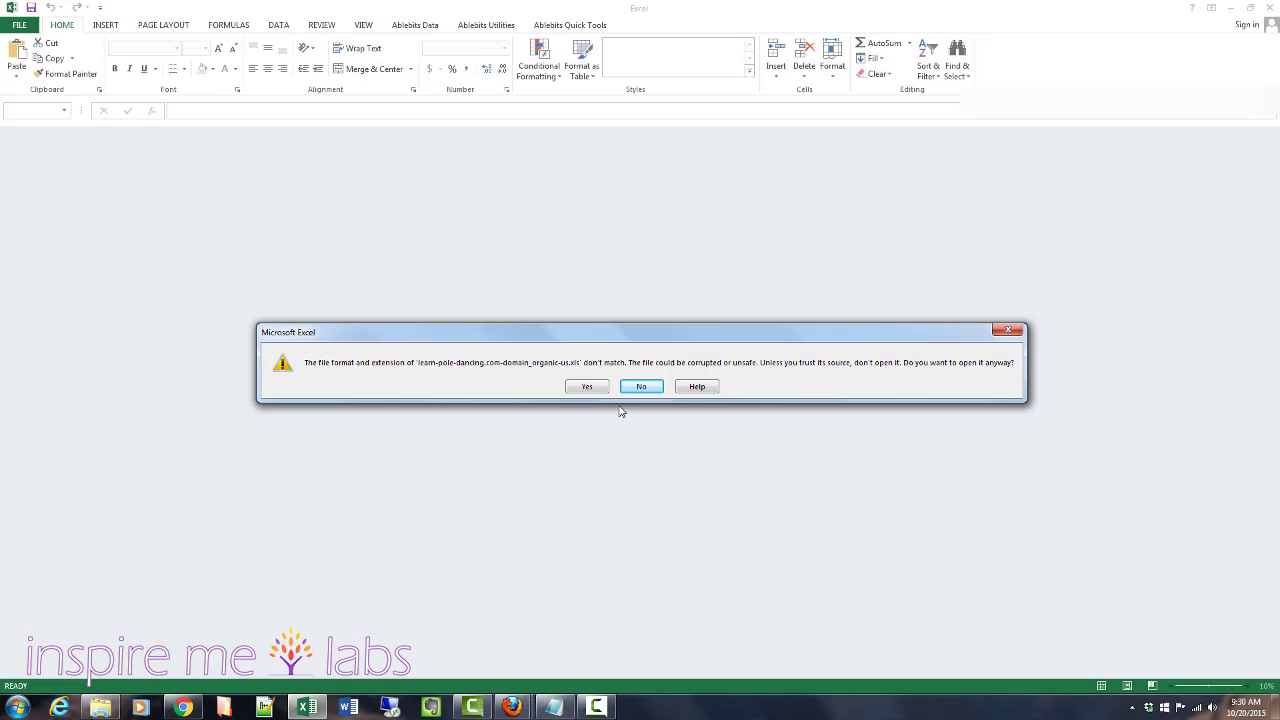
pyautogui.click(588, 387)
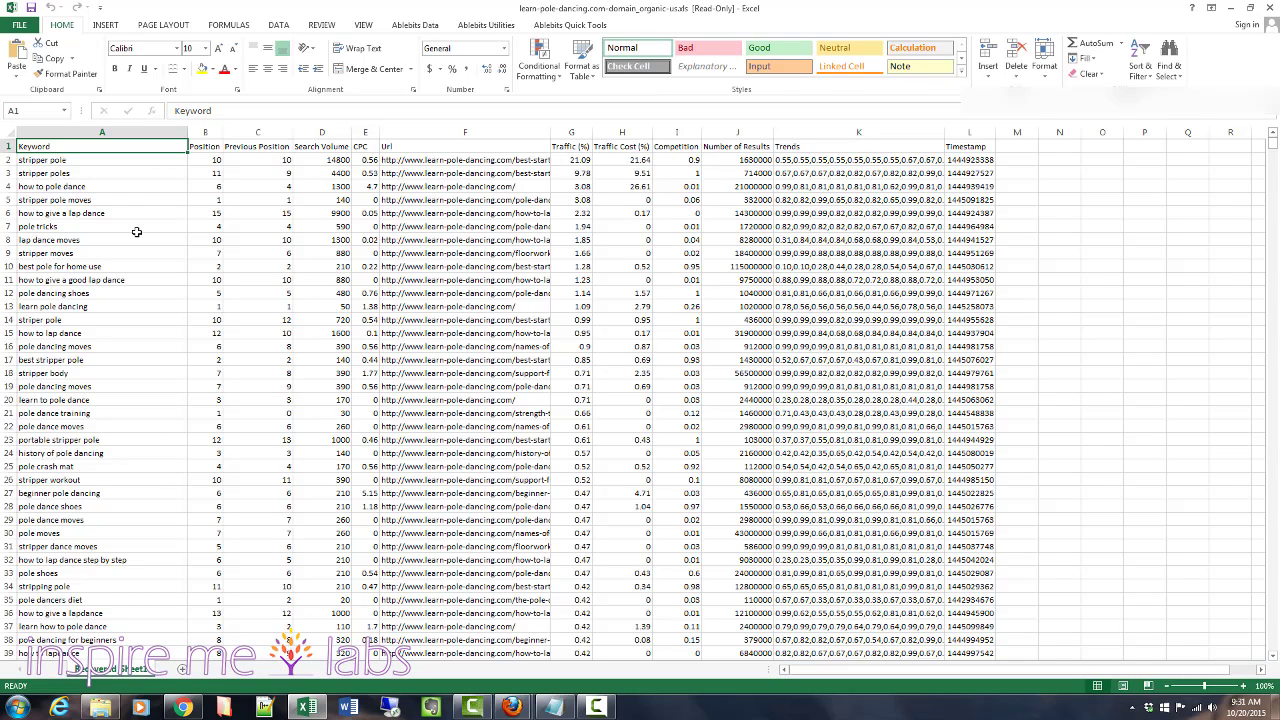
# - Select the header row, the keyword column and the Search Volume column to examine the exported data
pyautogui.click(32, 159)
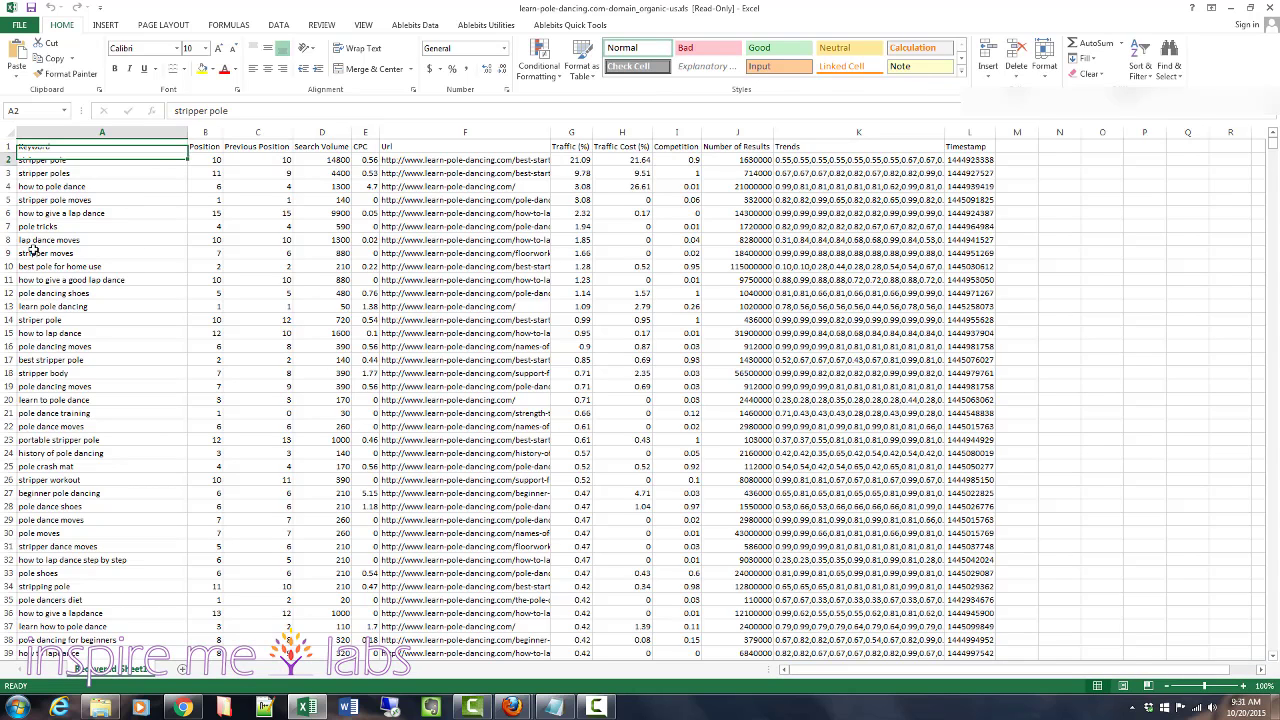
pyautogui.click(8, 146)
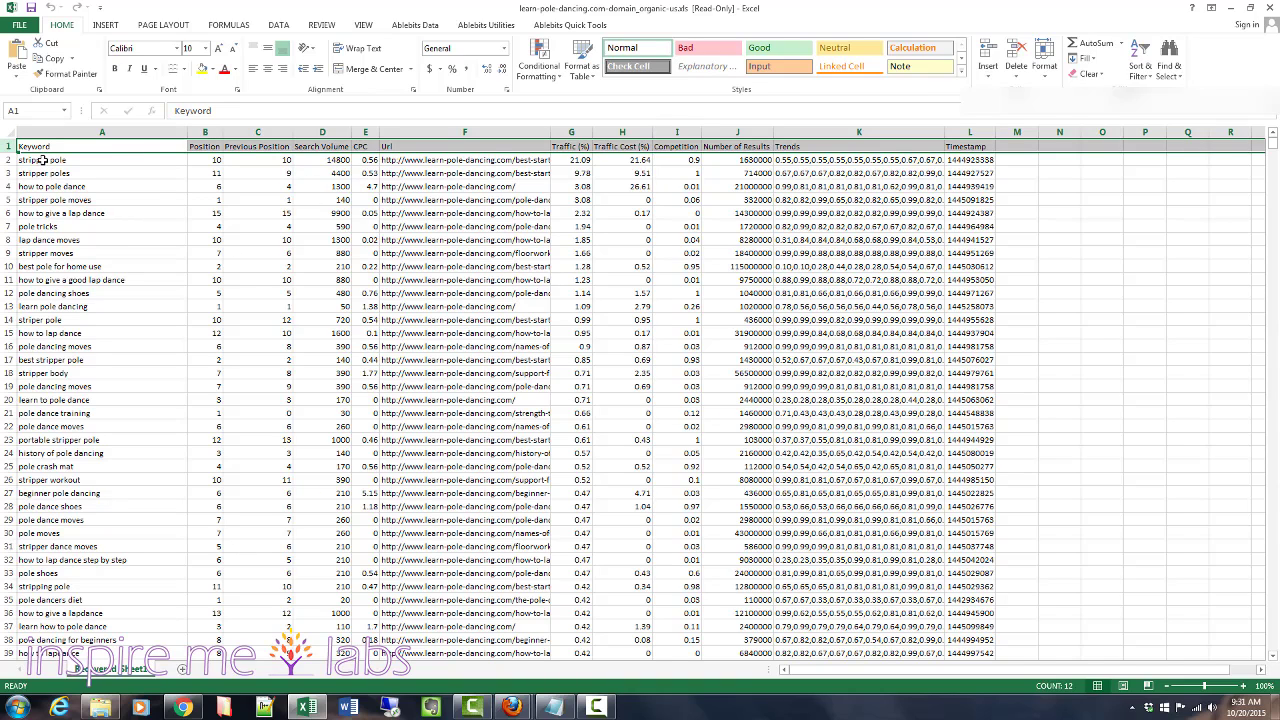
pyautogui.moveTo(42, 160); pyautogui.dragTo(29, 639)
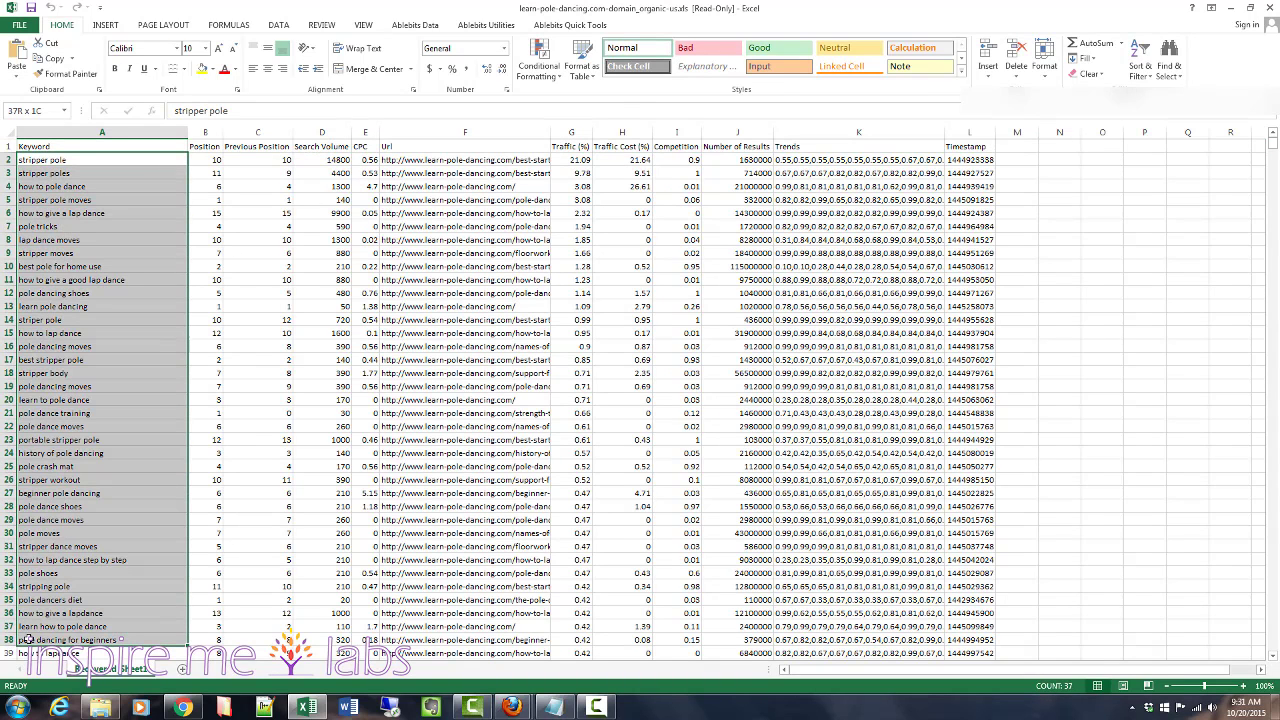
pyautogui.click(258, 160)
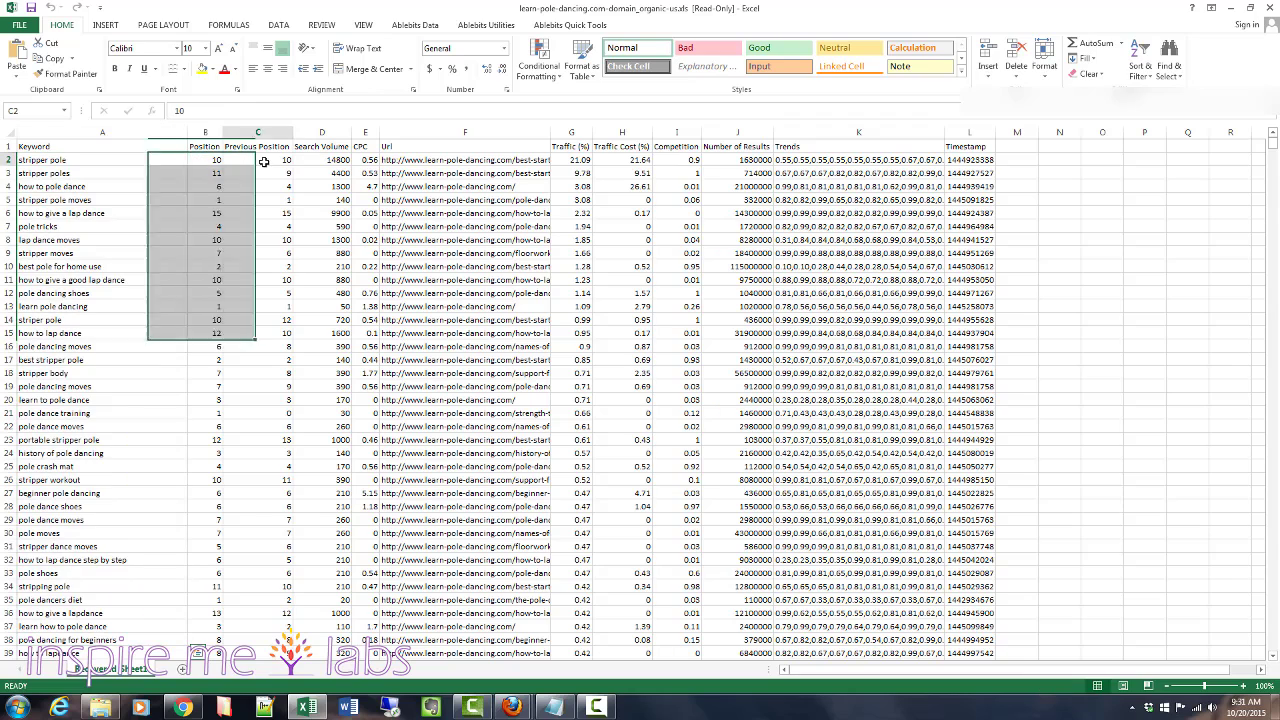
pyautogui.moveTo(205, 148); pyautogui.dragTo(327, 607)
pyautogui.click(317, 147)
# - Scroll down the spreadsheet and select a block of keywords in column A to review them
pyautogui.scroll(-4, 166, 344)
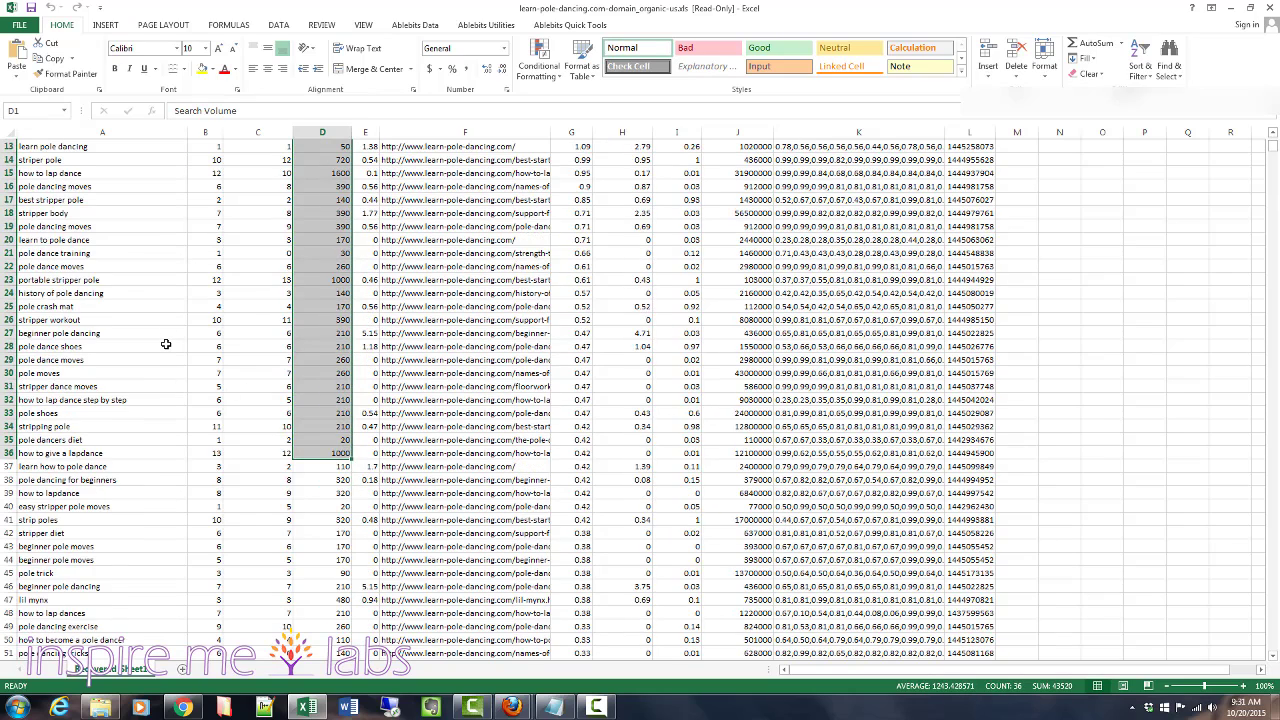
pyautogui.scroll(-20, 166, 344)
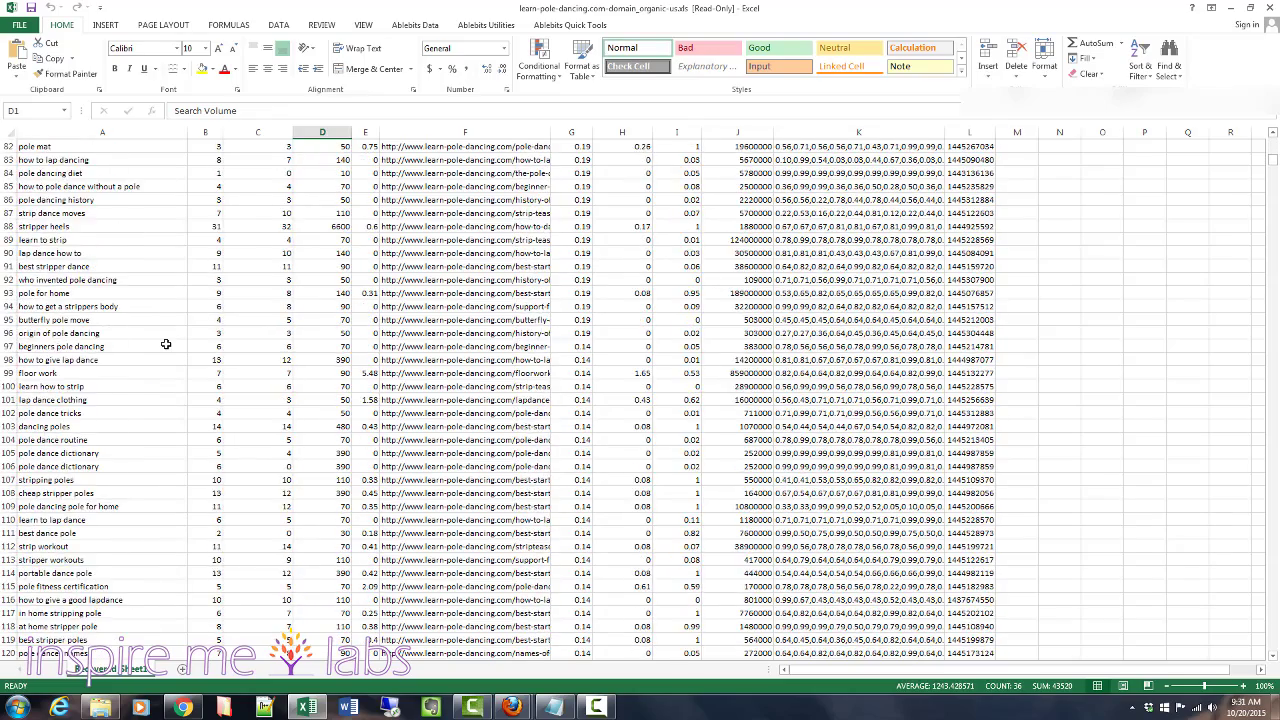
pyautogui.scroll(-20, 166, 344)
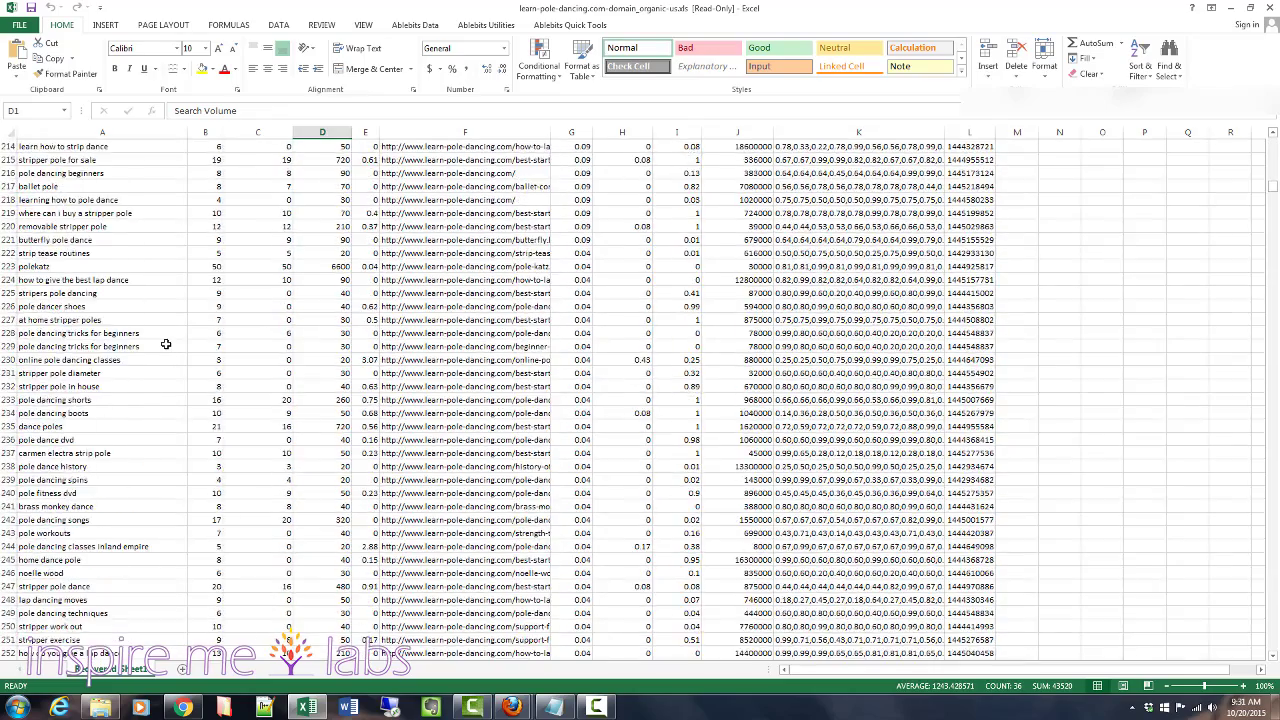
pyautogui.scroll(-4, 166, 344)
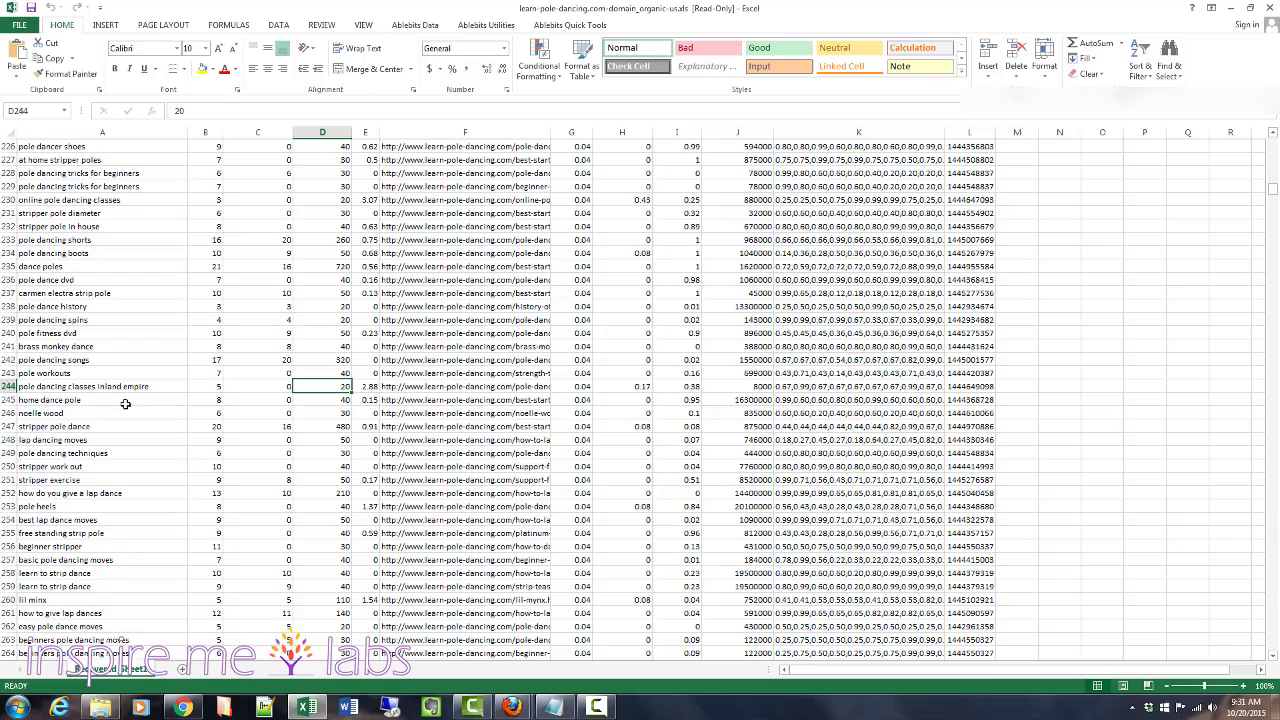
pyautogui.click(124, 400)
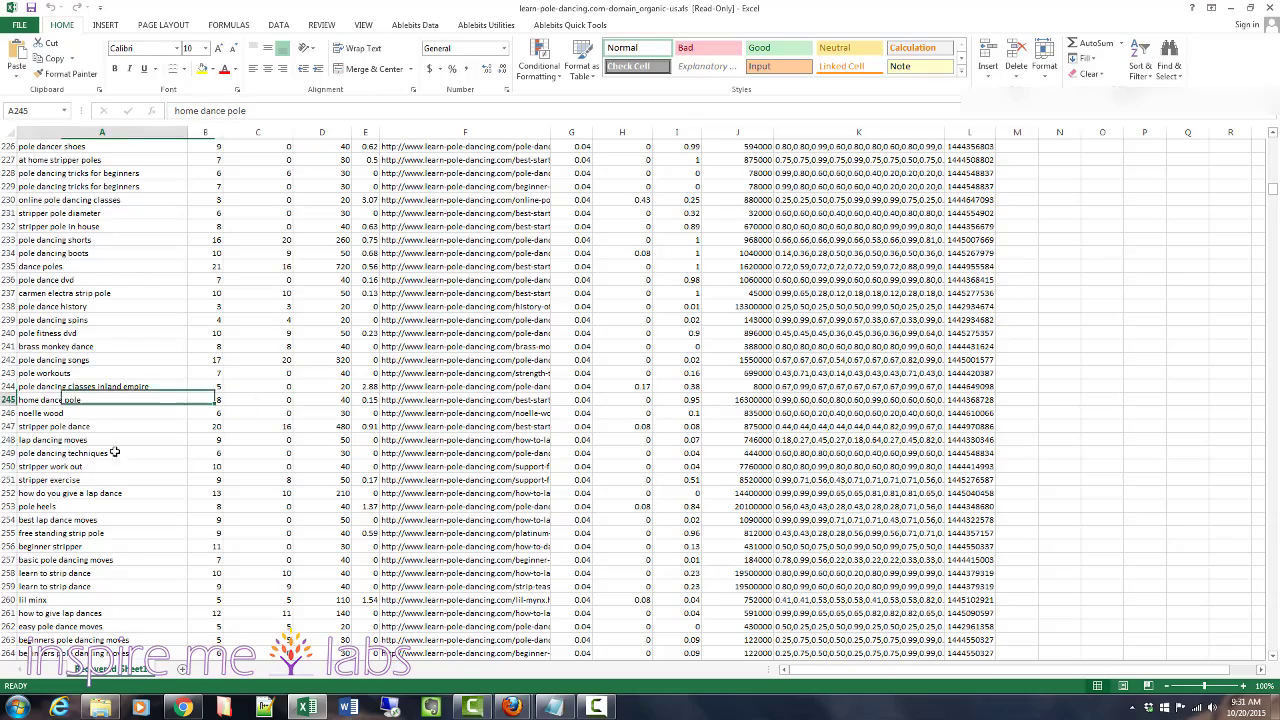
pyautogui.scroll(-8, 115, 450)
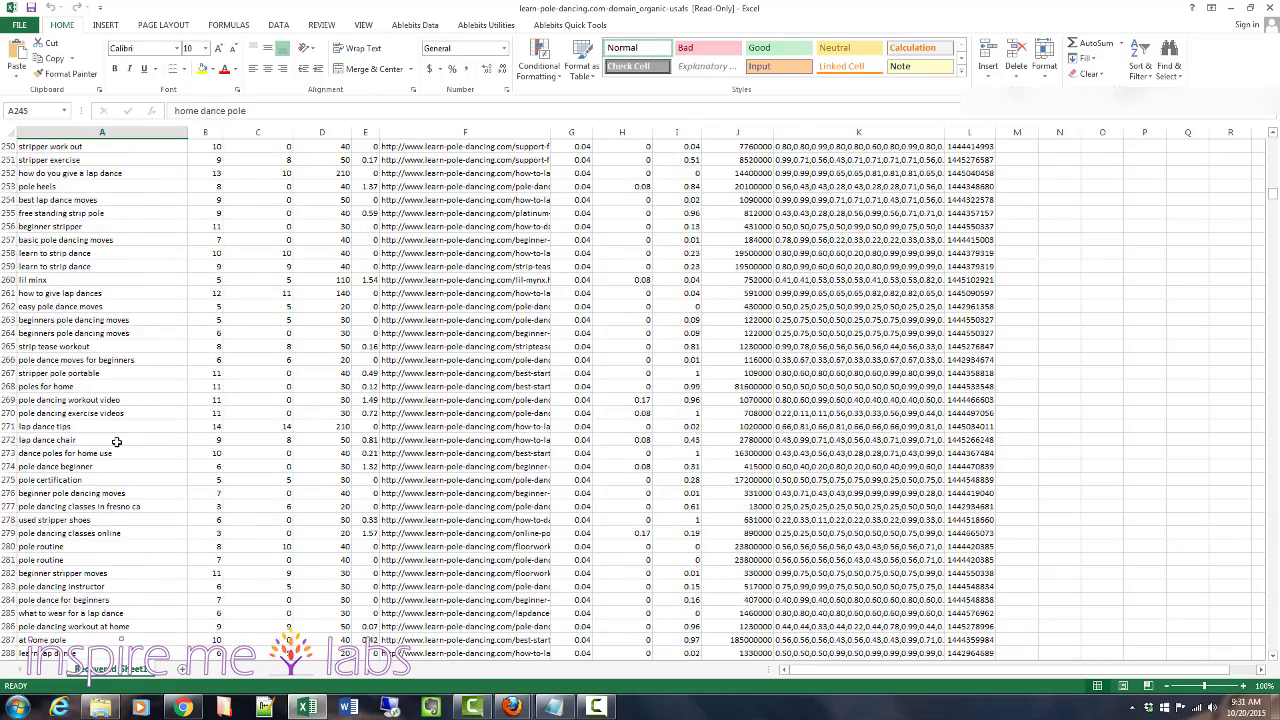
pyautogui.scroll(-20, 116, 441)
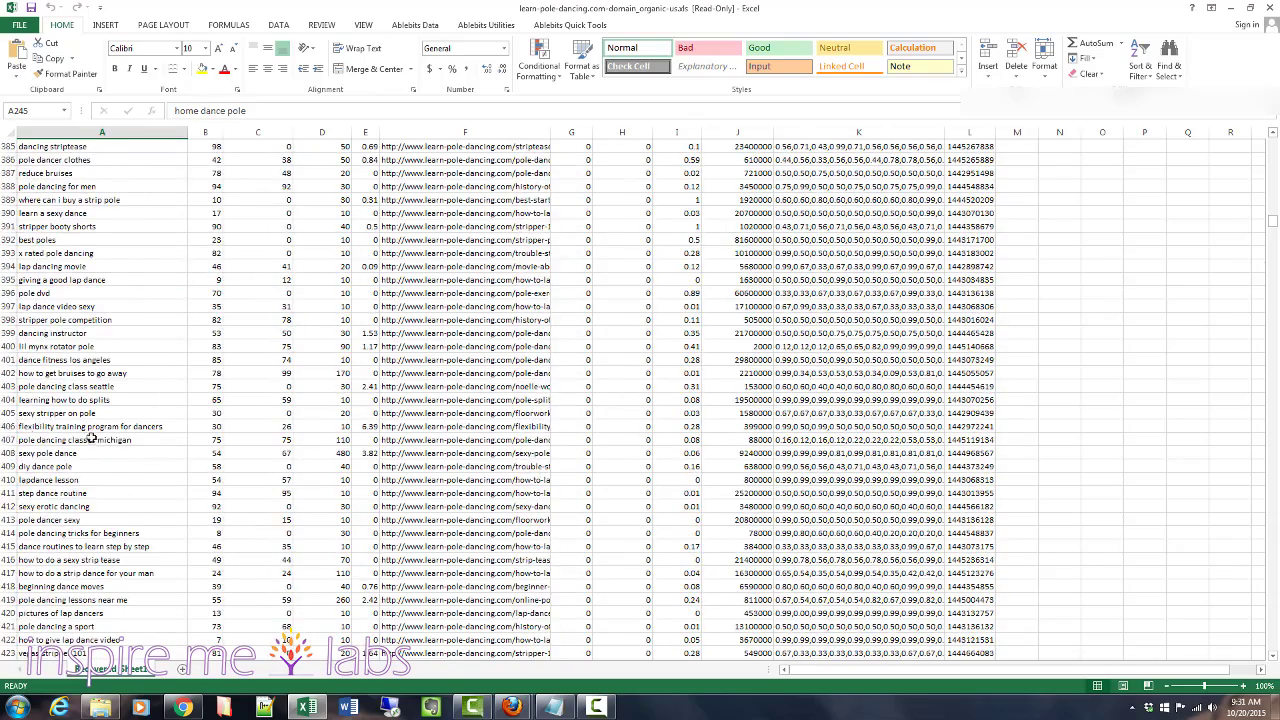
pyautogui.moveTo(48, 527); pyautogui.dragTo(74, 36)
pyautogui.scroll(-20, 247, 280)
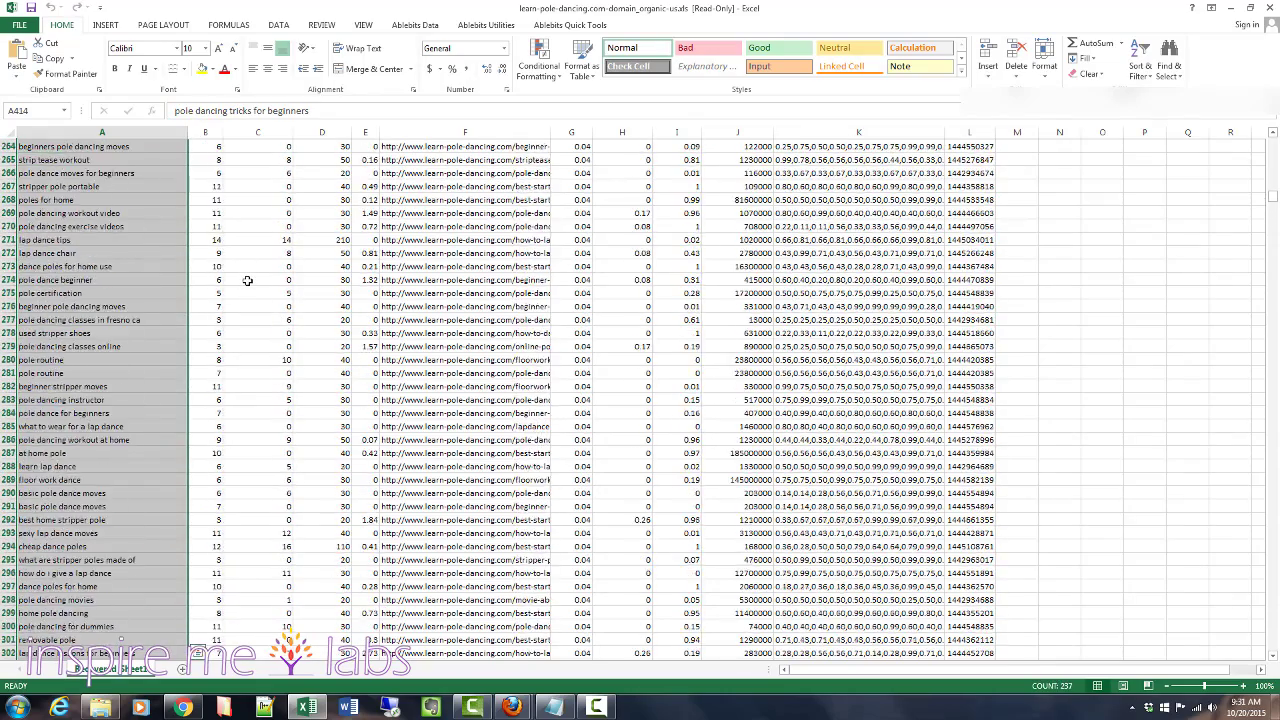
pyautogui.scroll(-20, 247, 280)
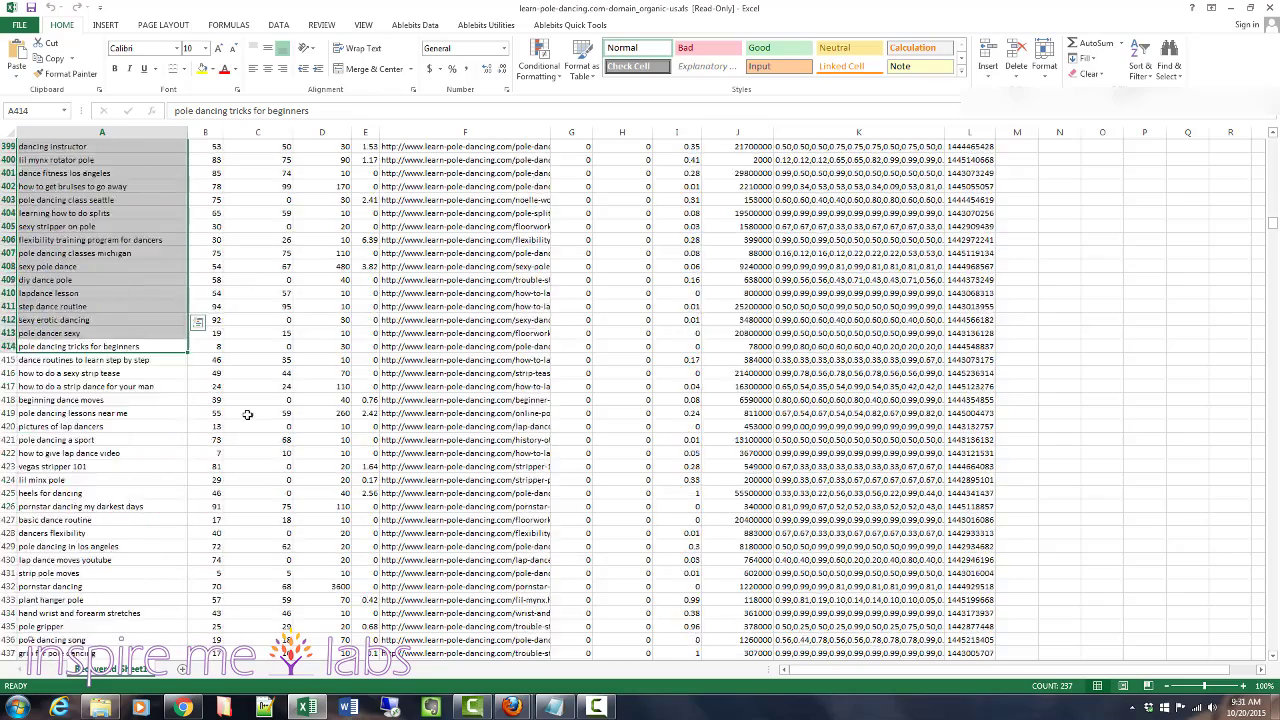
# - Scroll through the rest of the exported keyword list, selecting individual keywords to review them
pyautogui.scroll(-4, 247, 414)
pyautogui.click(77, 427)
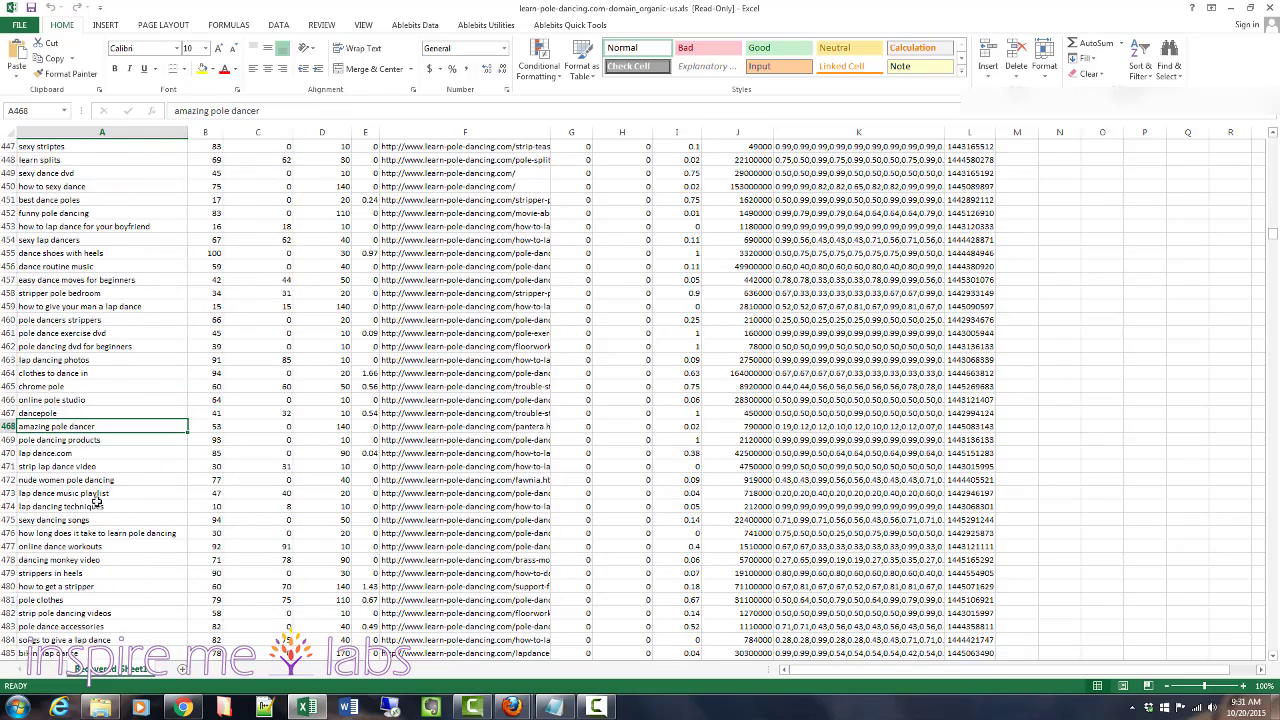
pyautogui.scroll(-20, 97, 473)
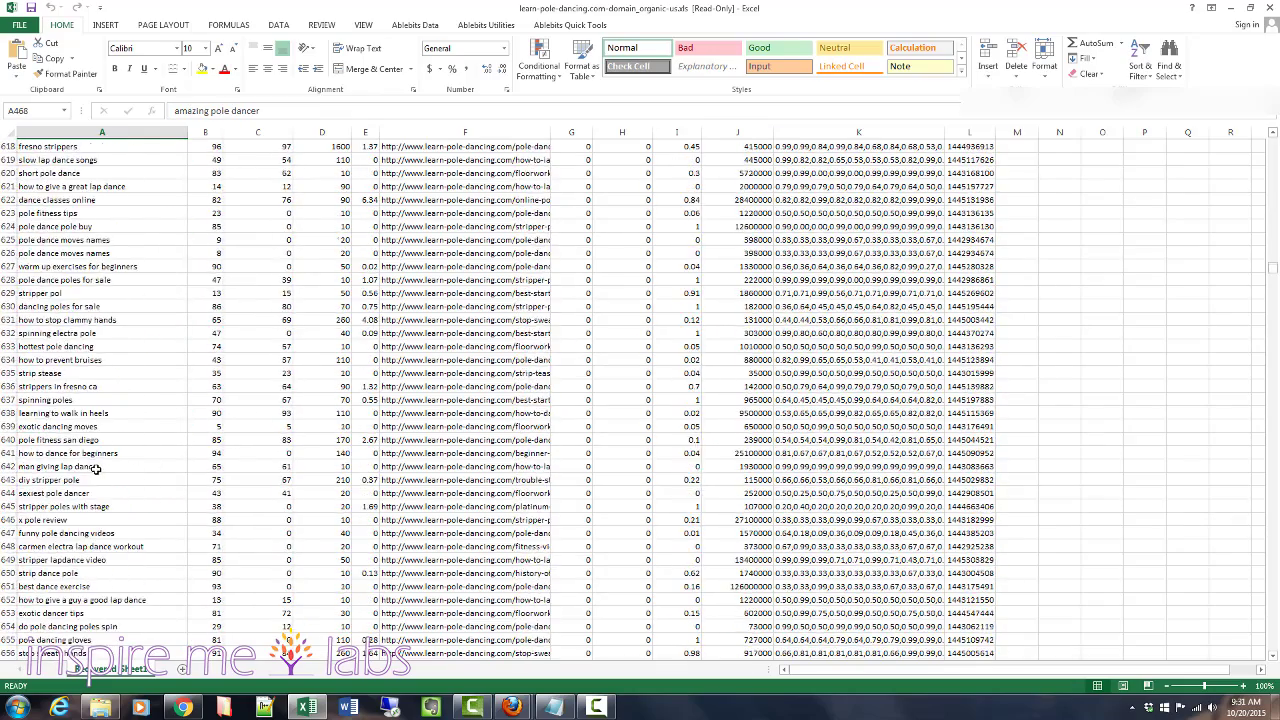
pyautogui.scroll(-20, 96, 469)
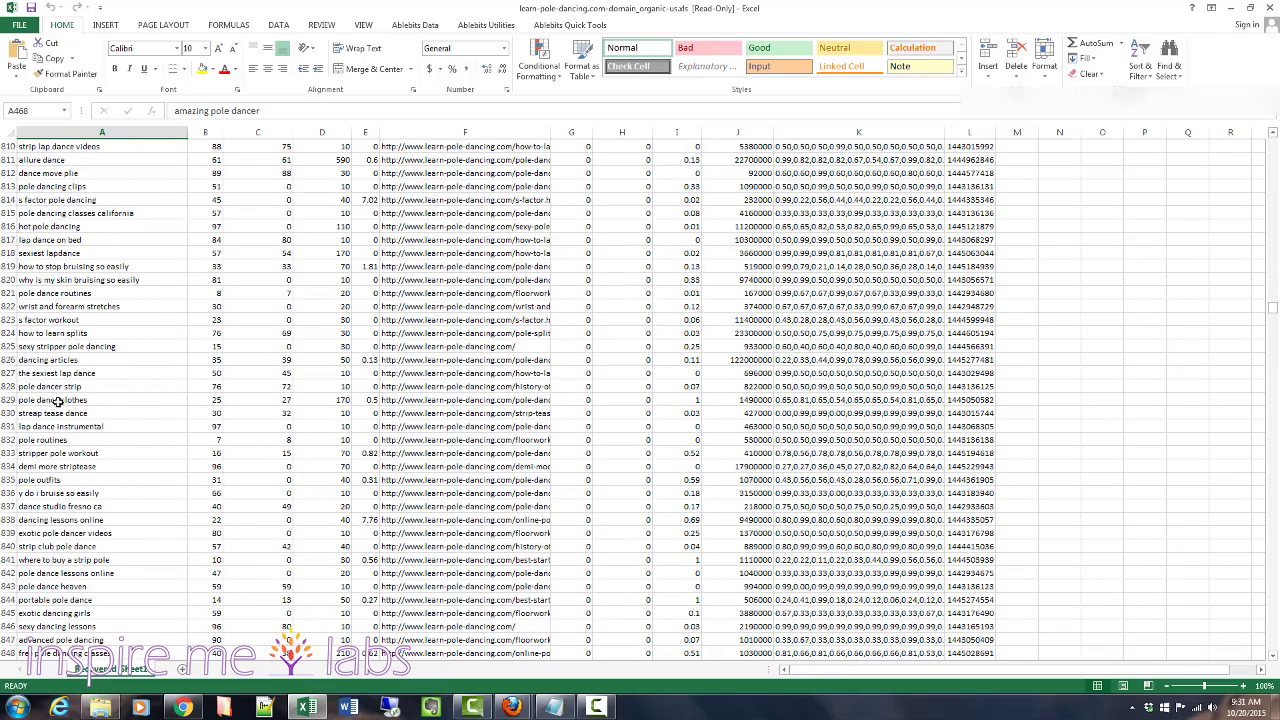
pyautogui.click(73, 493)
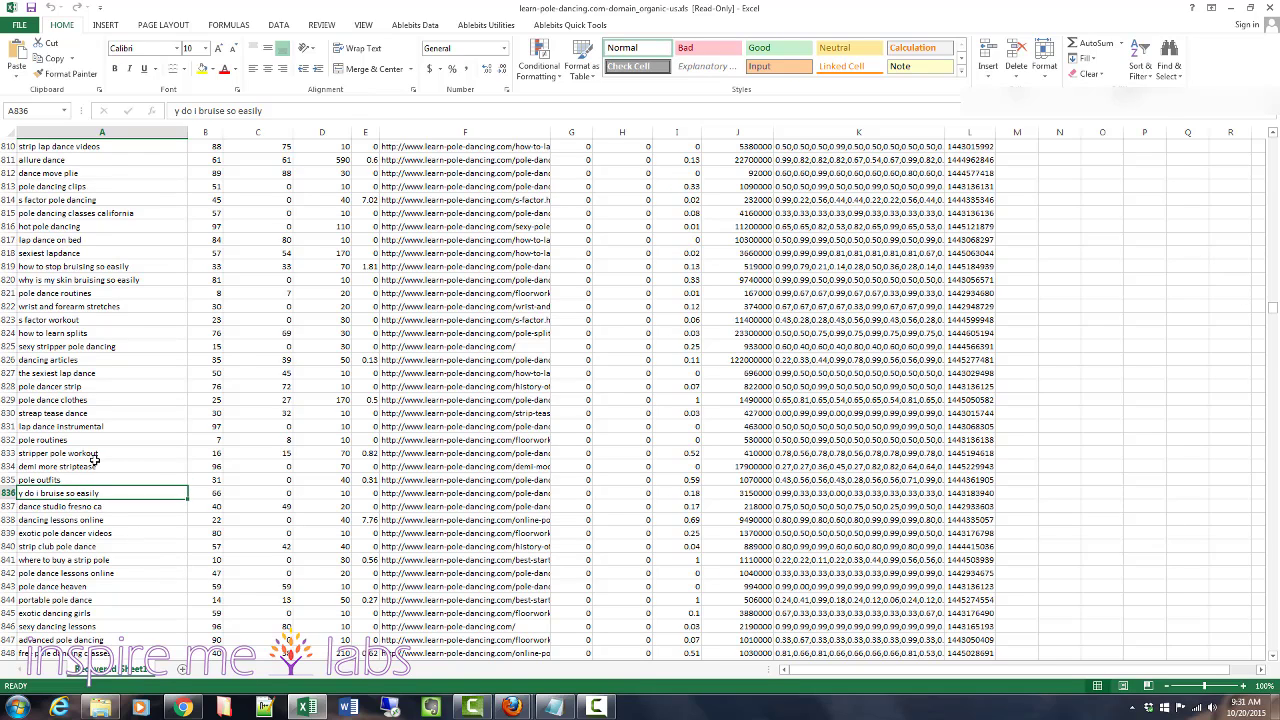
pyautogui.moveTo(1274, 314); pyautogui.dragTo(1276, 430)
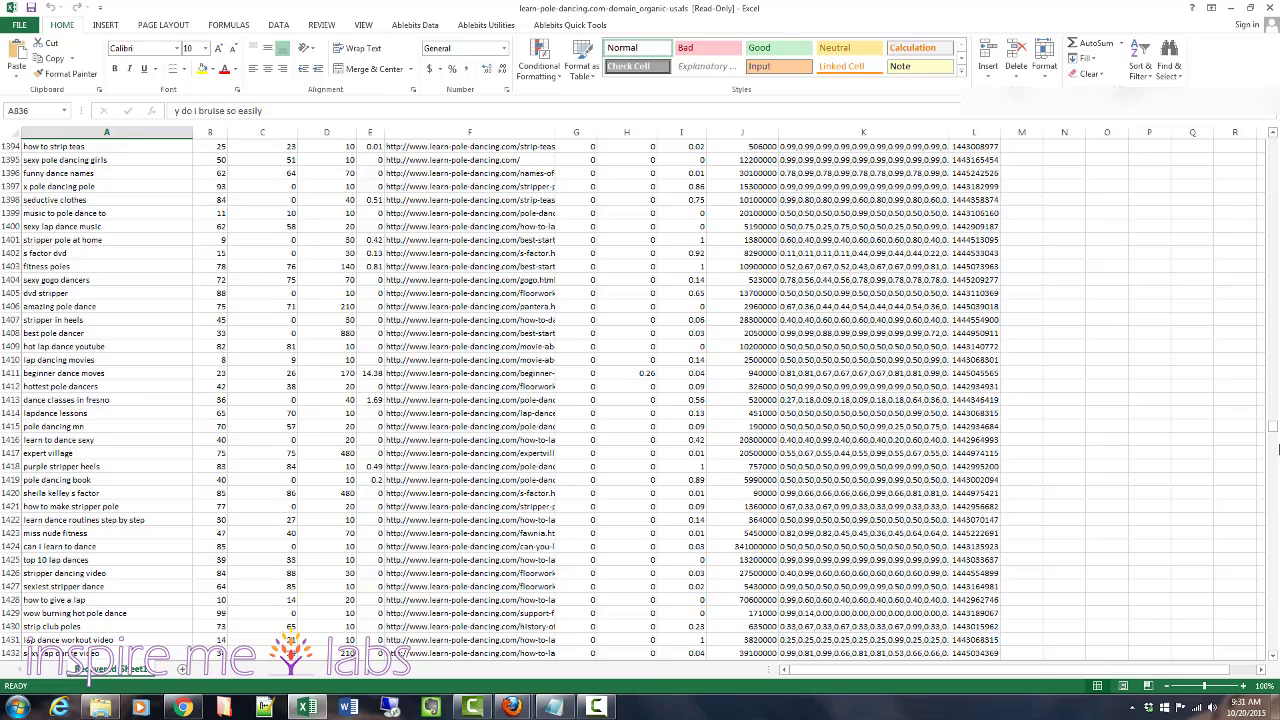
pyautogui.moveTo(1274, 430); pyautogui.dragTo(1274, 537)
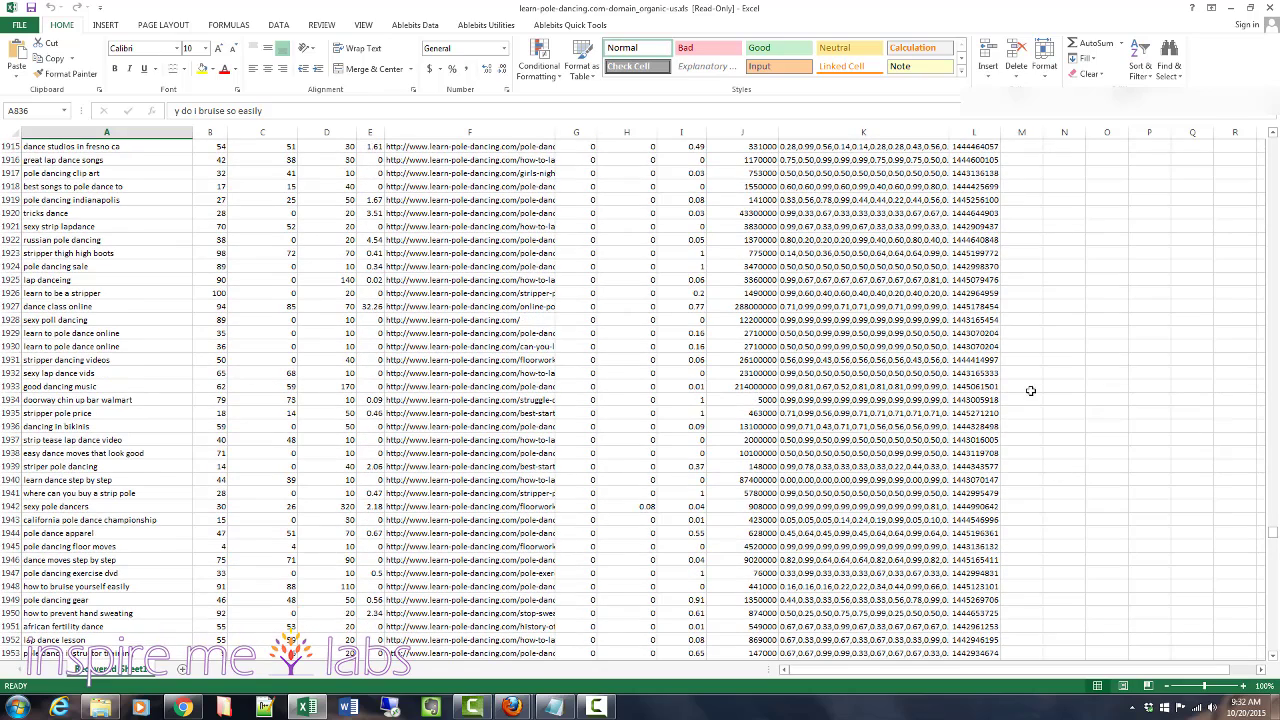
pyautogui.scroll(20, 200, 216)
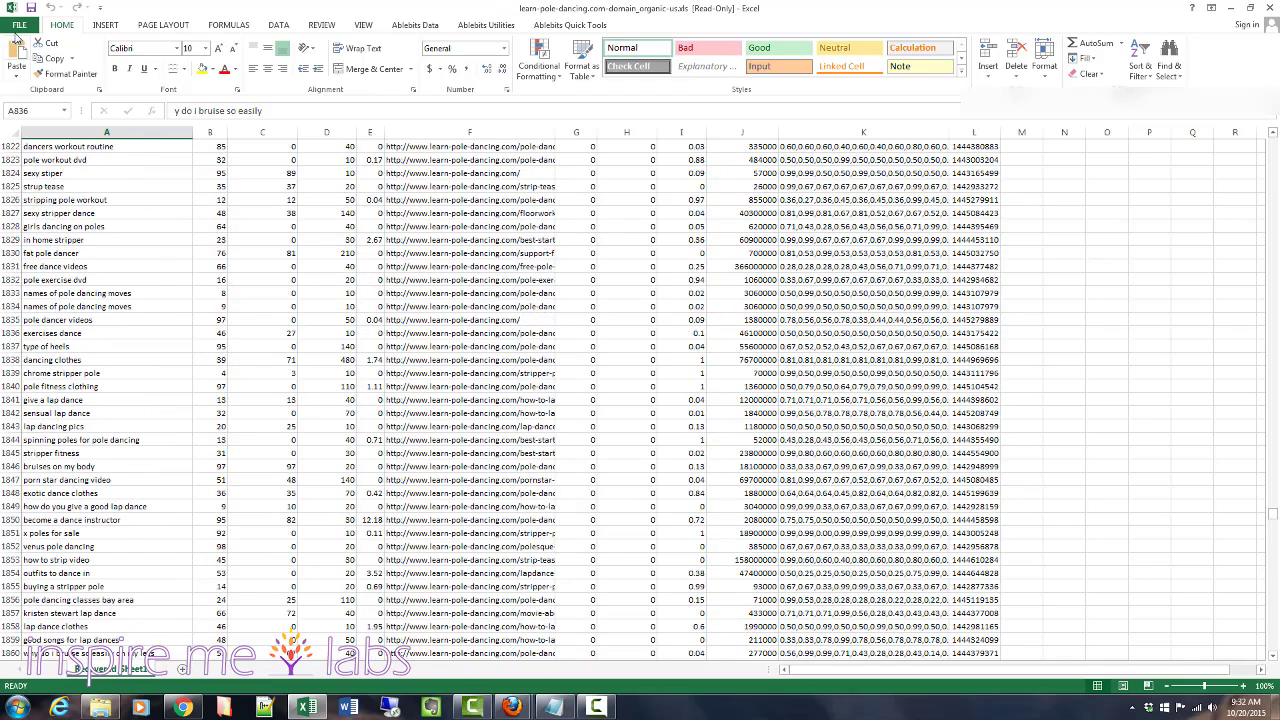
# - Start saving the read-only workbook as an Excel Workbook (*.xlsx) named learn-pole-dancing-keywords
pyautogui.click(31, 7)
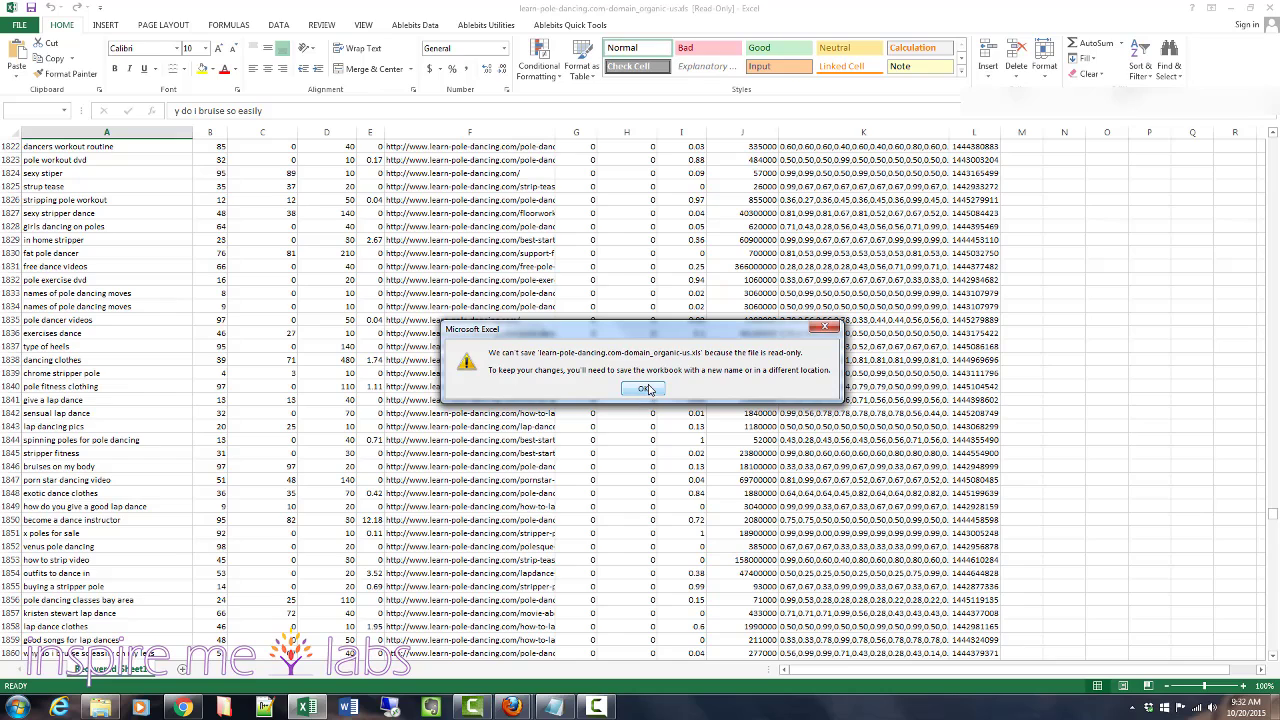
pyautogui.click(648, 389)
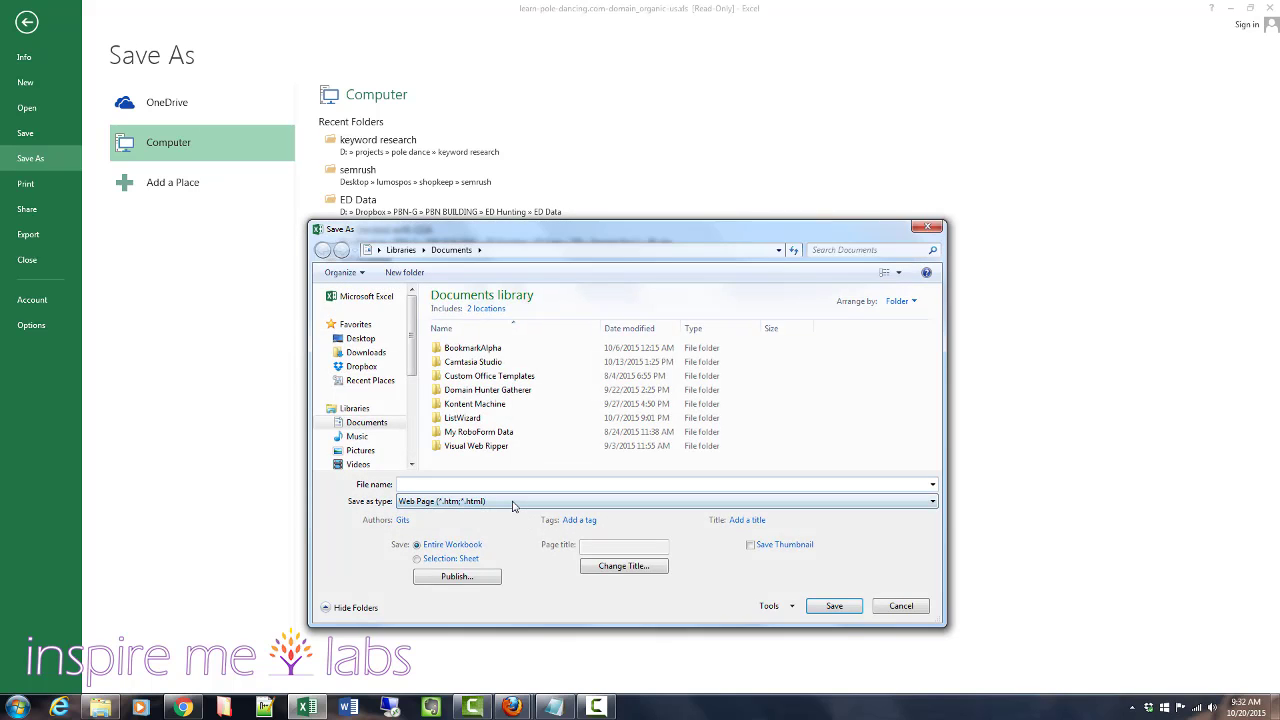
pyautogui.click(513, 506)
pyautogui.click(428, 222)
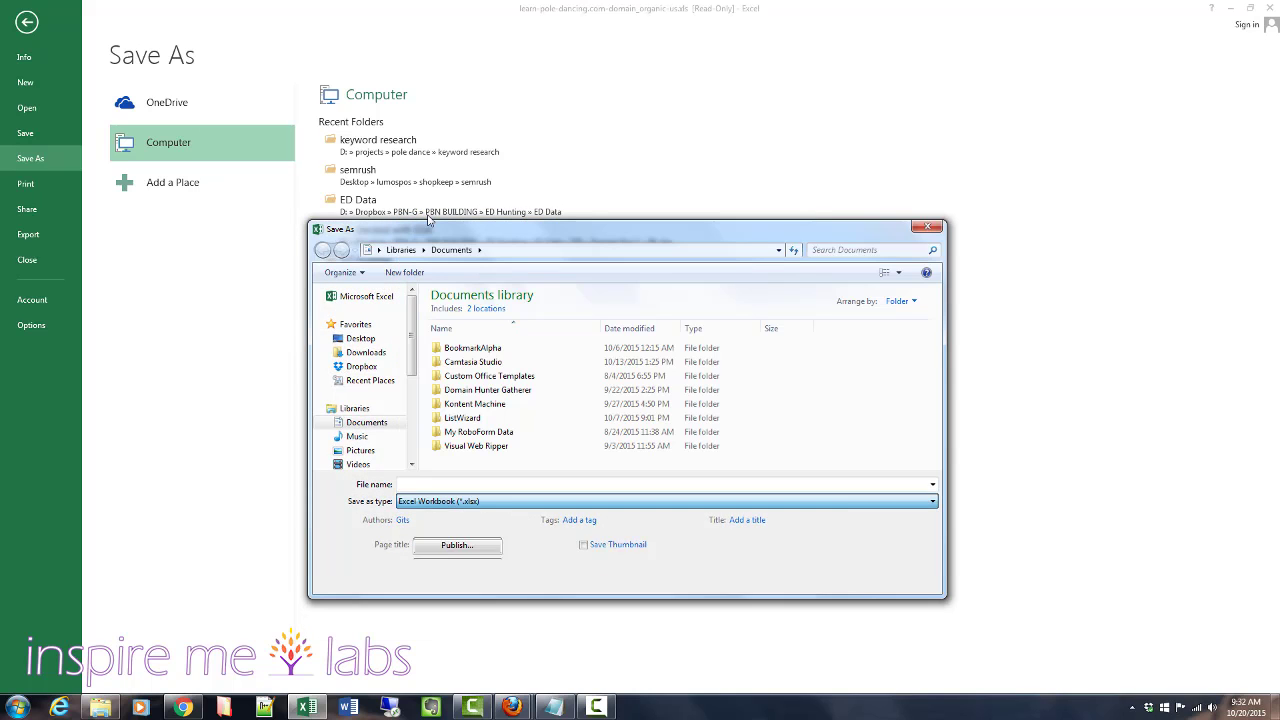
pyautogui.click(418, 484)
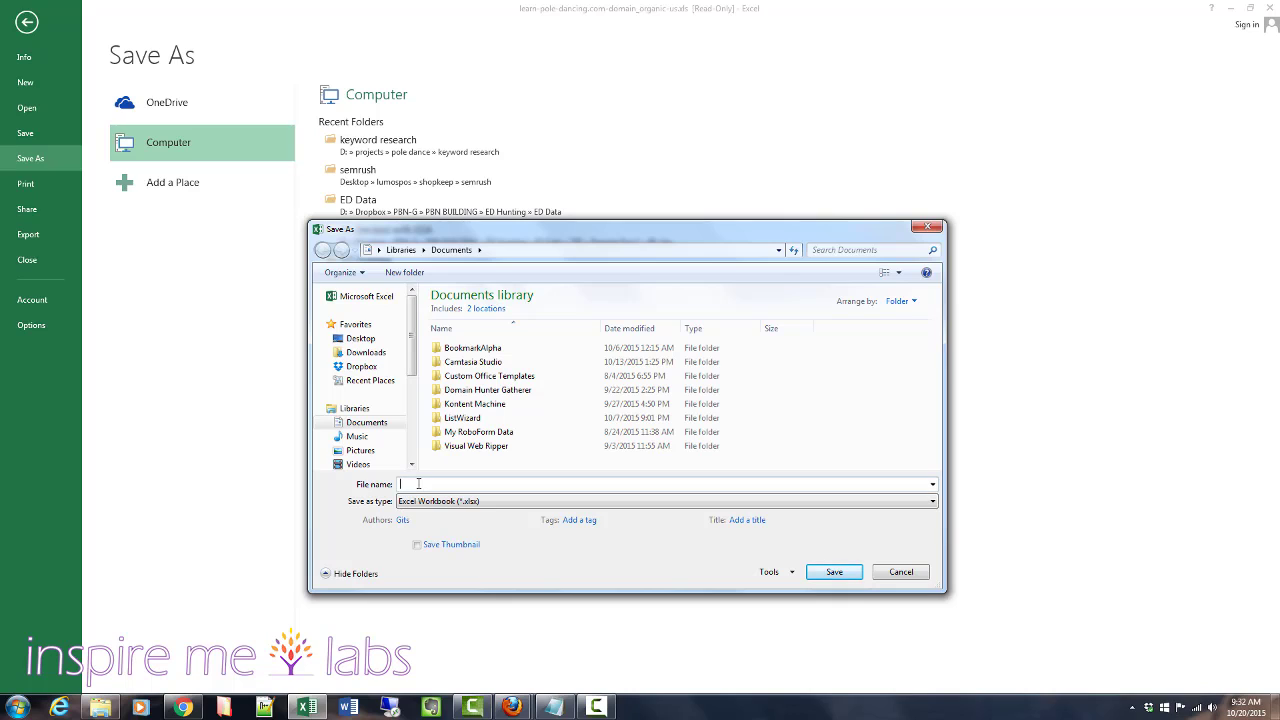
pyautogui.write('lea')
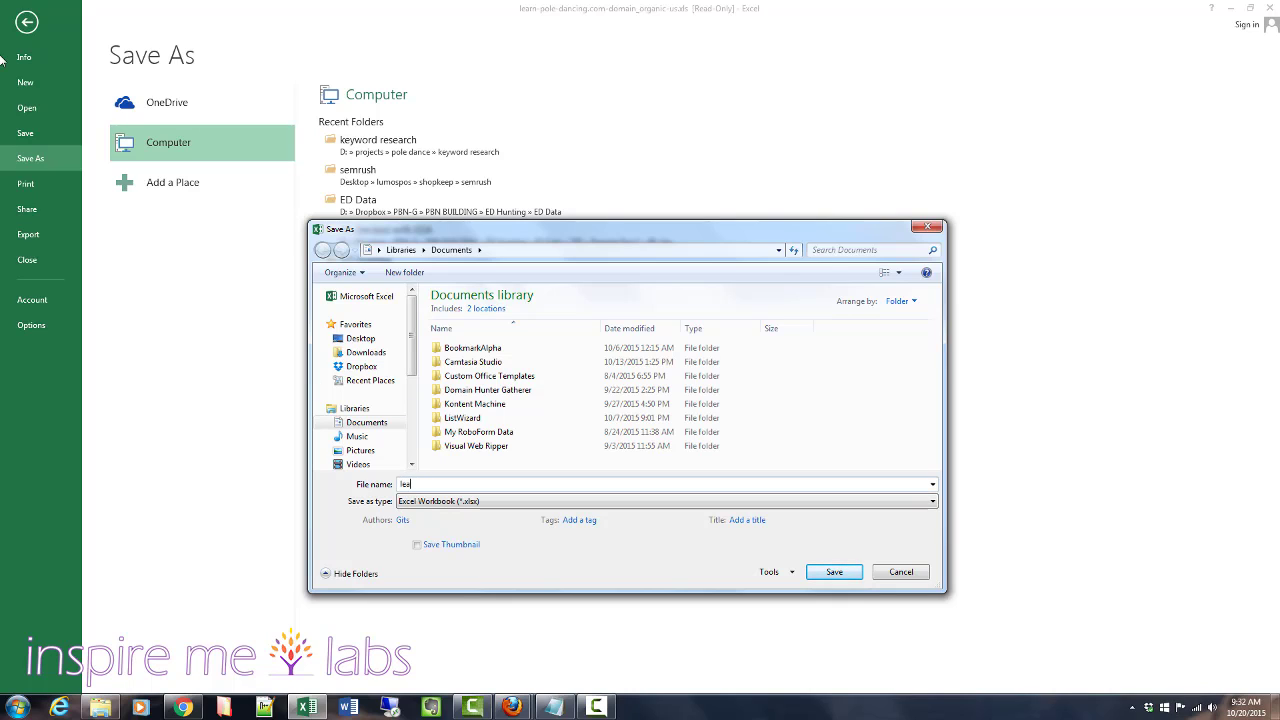
pyautogui.write('rn-pole-dancing-keywords')
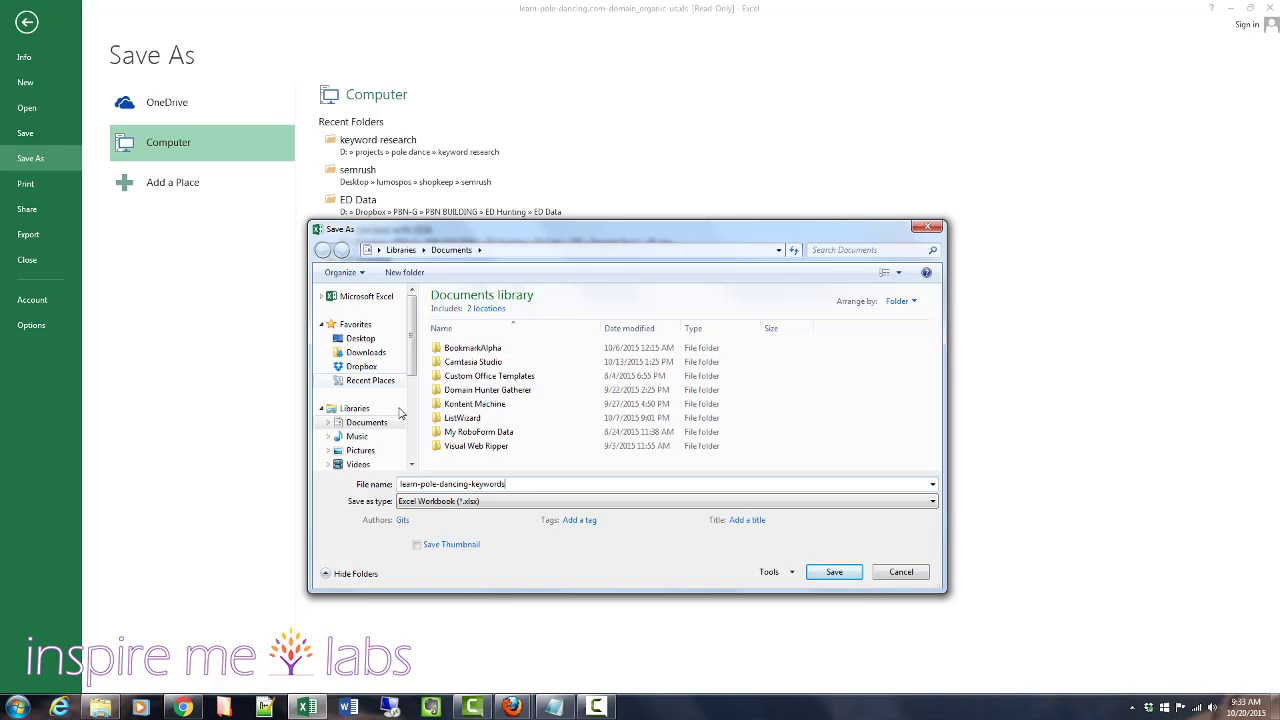
# - Save the workbook into the keyword research folder under D: > projects > pole dance
pyautogui.scroll(-4, 374, 401)
pyautogui.click(370, 388)
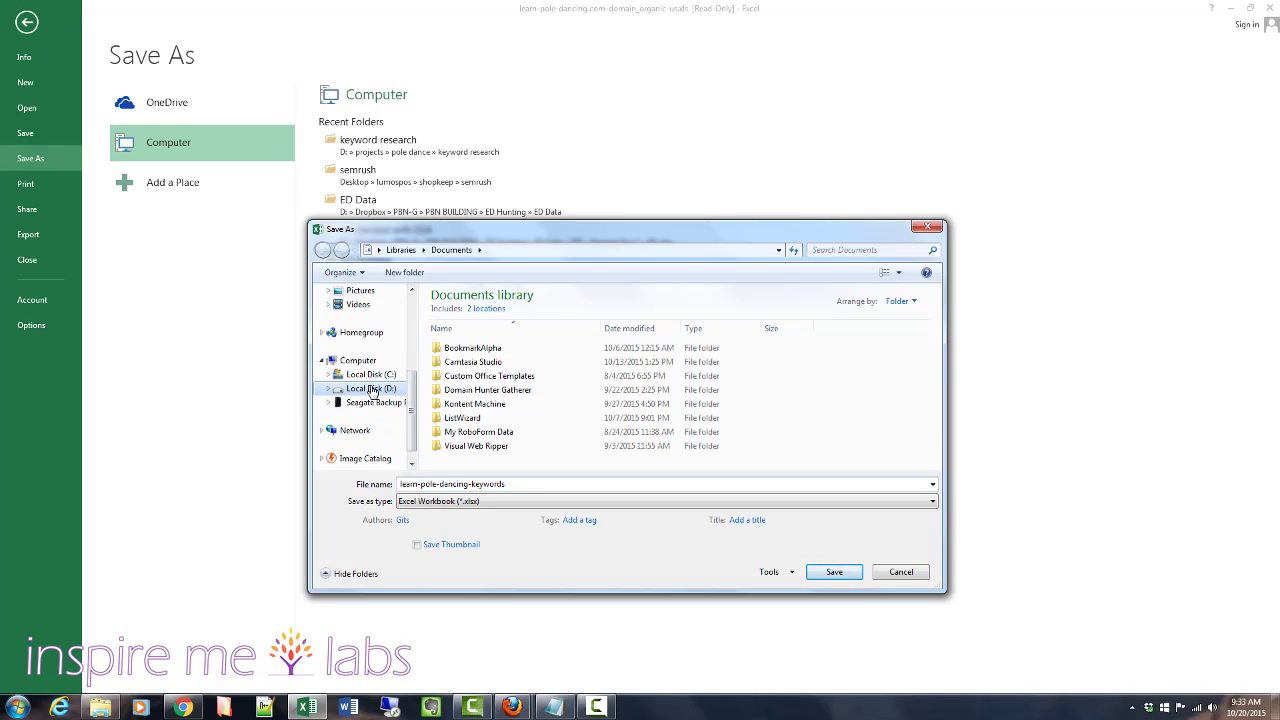
pyautogui.click(455, 438)
pyautogui.doubleClick(455, 440)
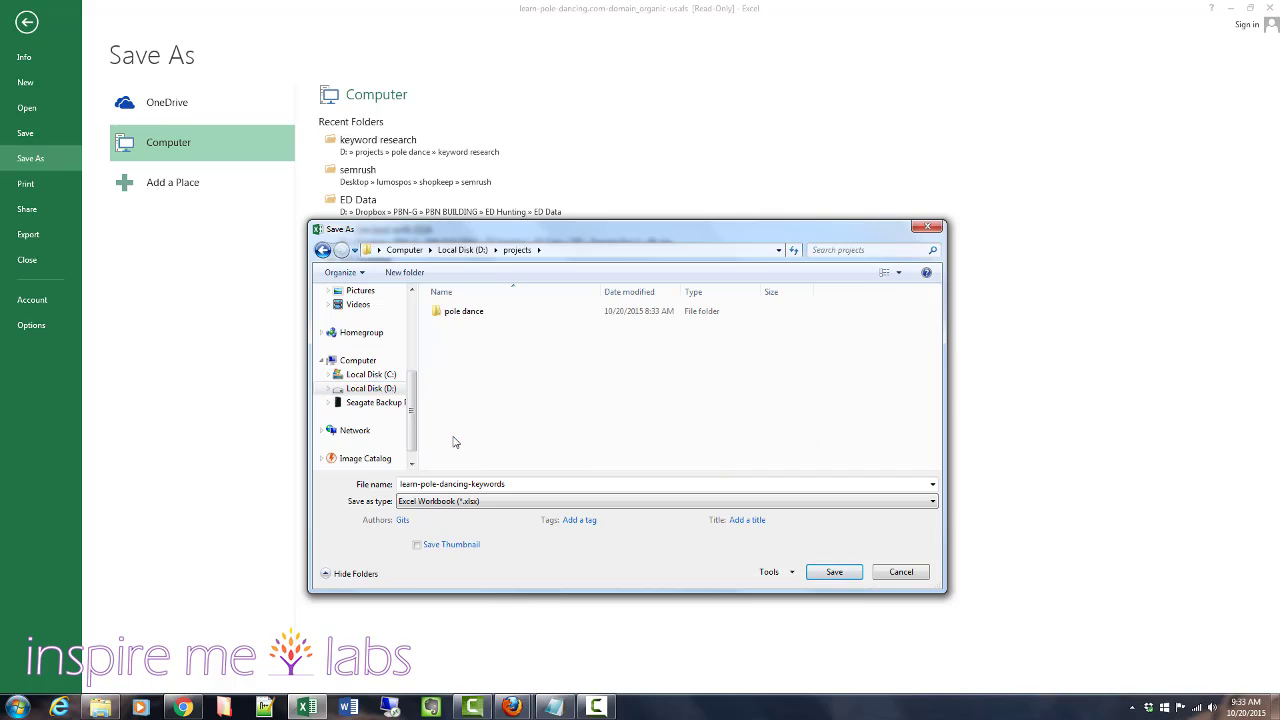
pyautogui.doubleClick(445, 314)
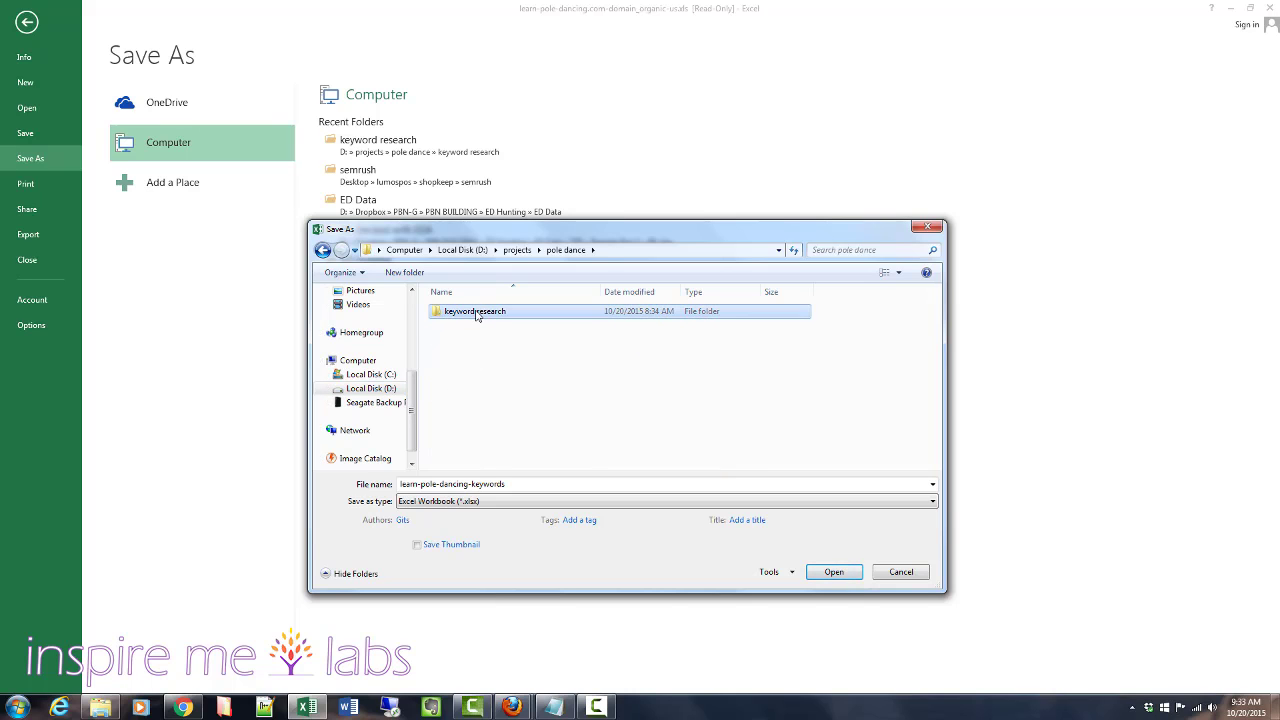
pyautogui.doubleClick(472, 313)
pyautogui.click(539, 487)
pyautogui.click(832, 572)
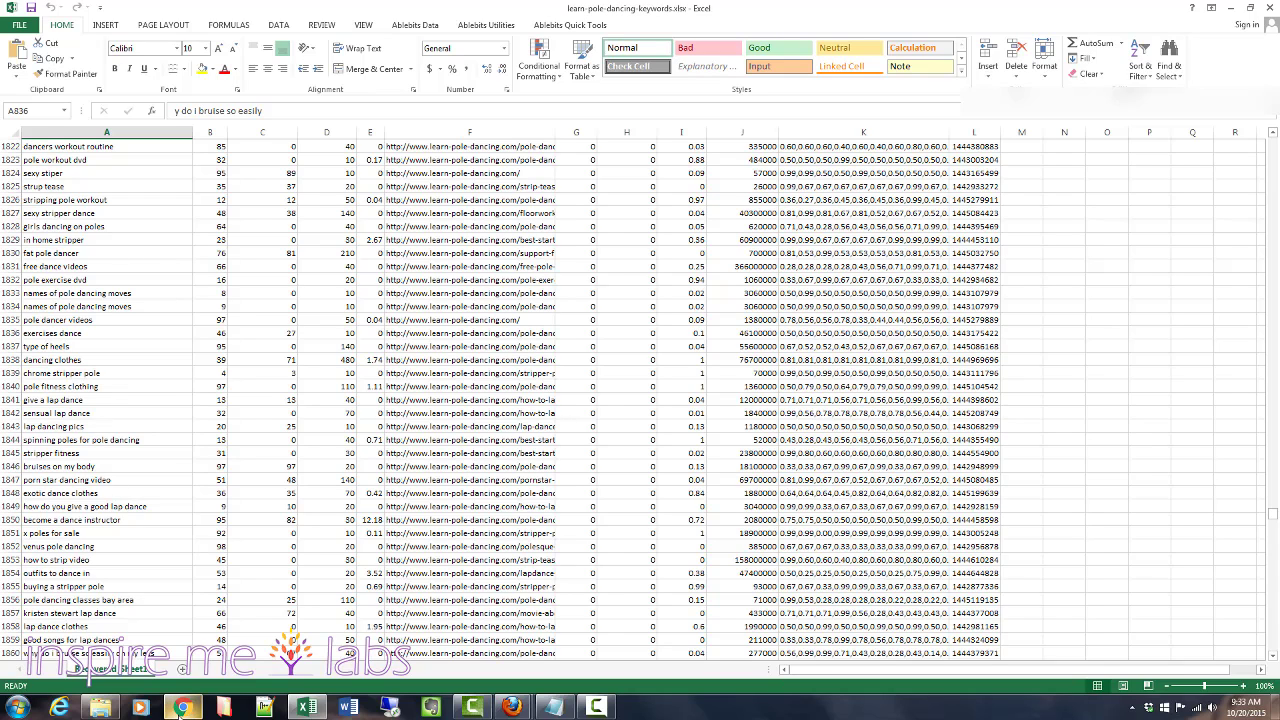
pyautogui.click(553, 707)
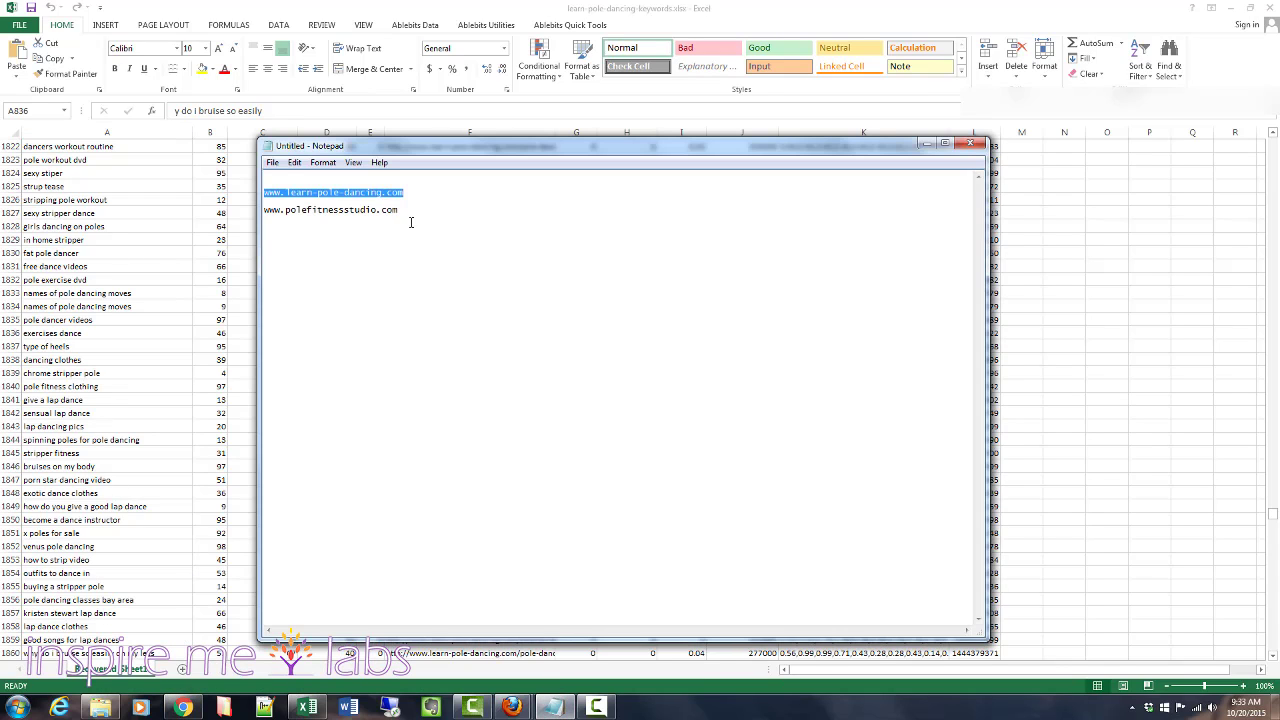
pyautogui.moveTo(398, 210); pyautogui.dragTo(272, 210)
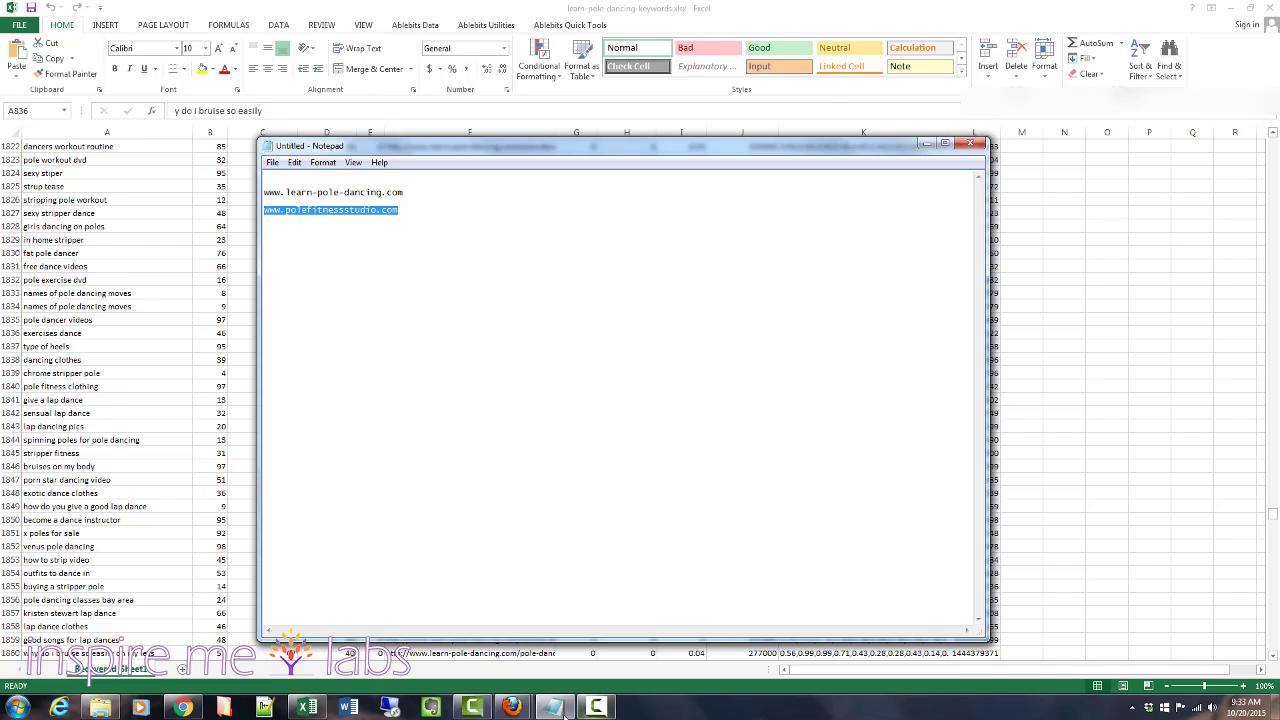
pyautogui.click(511, 707)
pyautogui.click(463, 655)
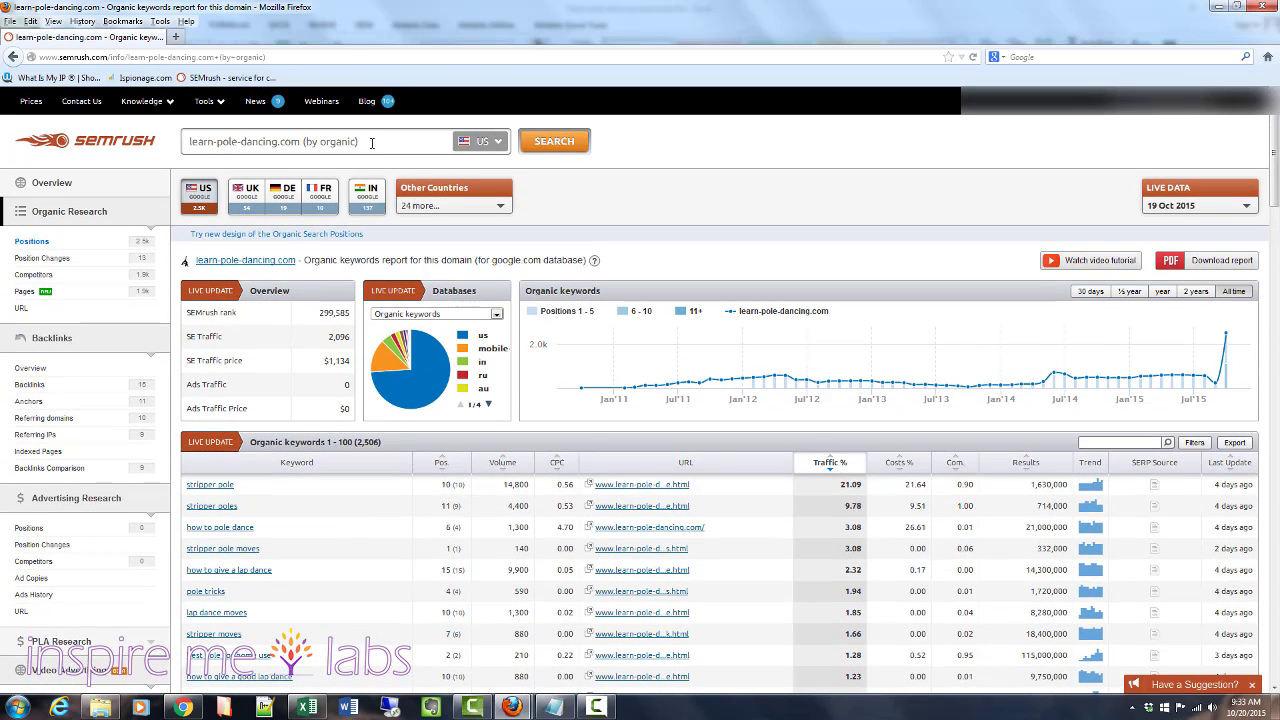
pyautogui.moveTo(369, 140); pyautogui.dragTo(170, 143)
pyautogui.press('BackSpace')
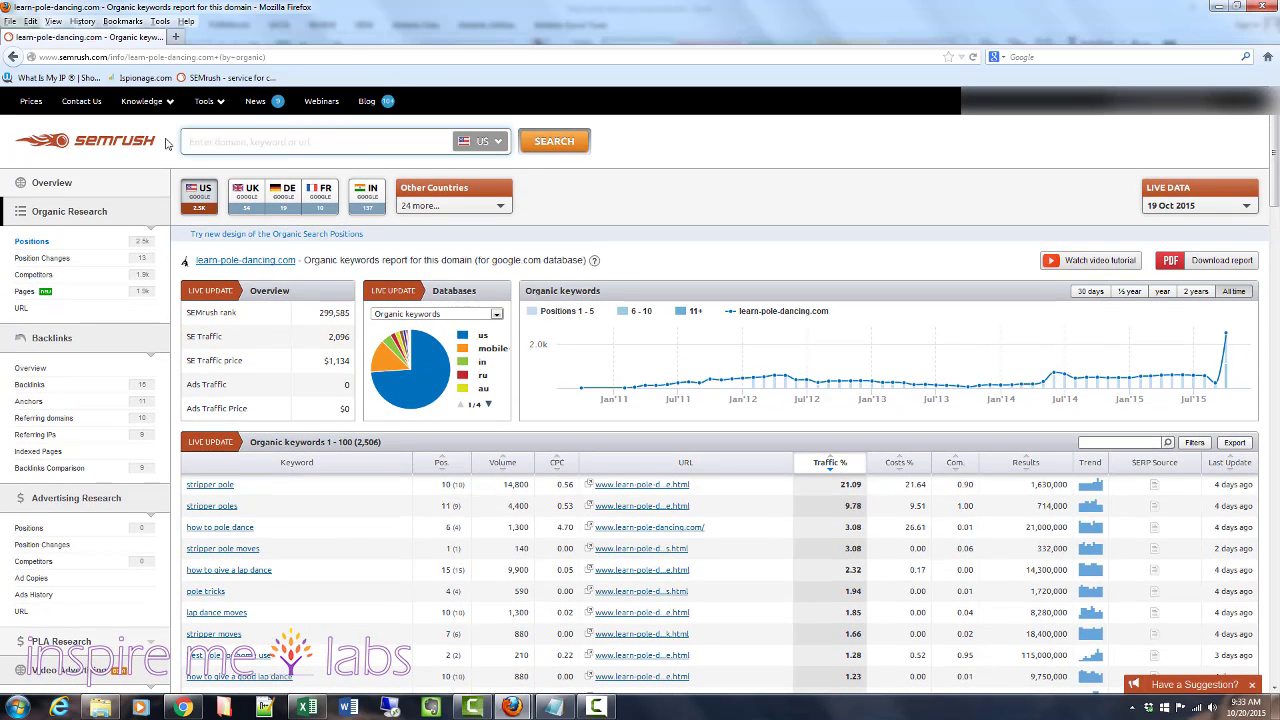
pyautogui.write('www.polefitnessstudio.com')
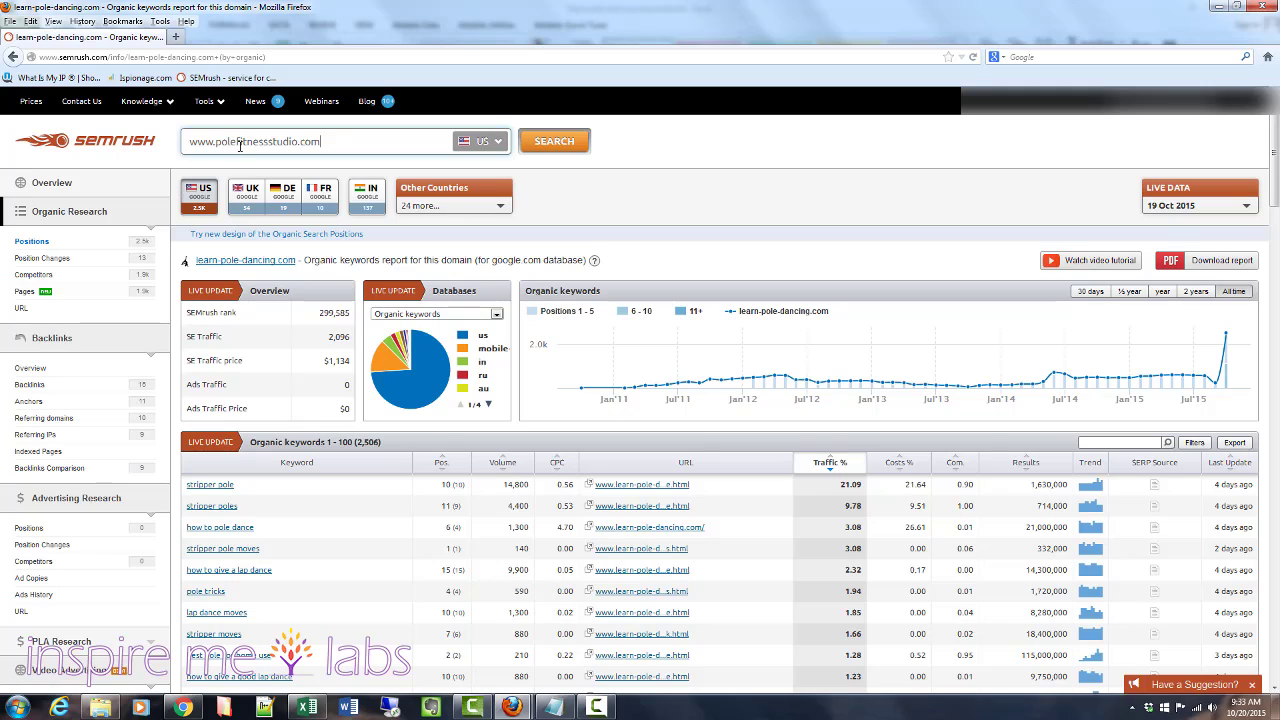
pyautogui.click(565, 140)
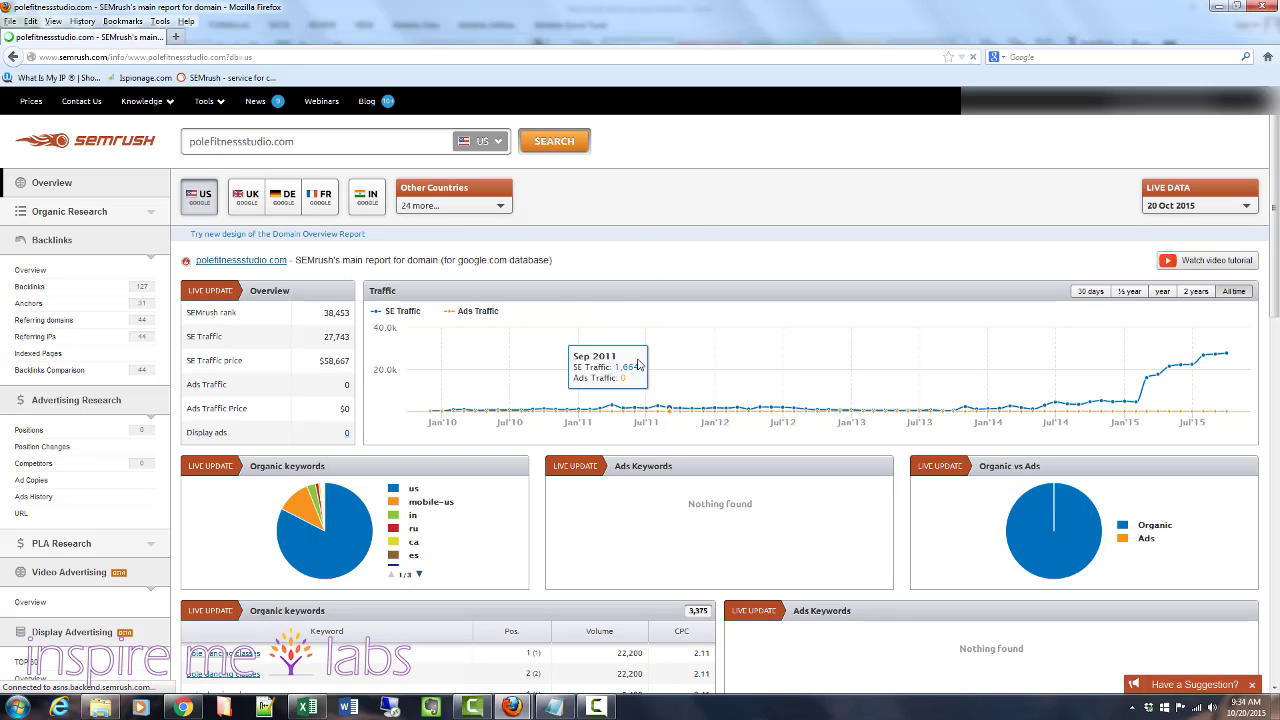
# - Export polefitnessstudio.com's organic keywords as an Excel file and open it in Excel despite the format warning
pyautogui.scroll(-2, 640, 366)
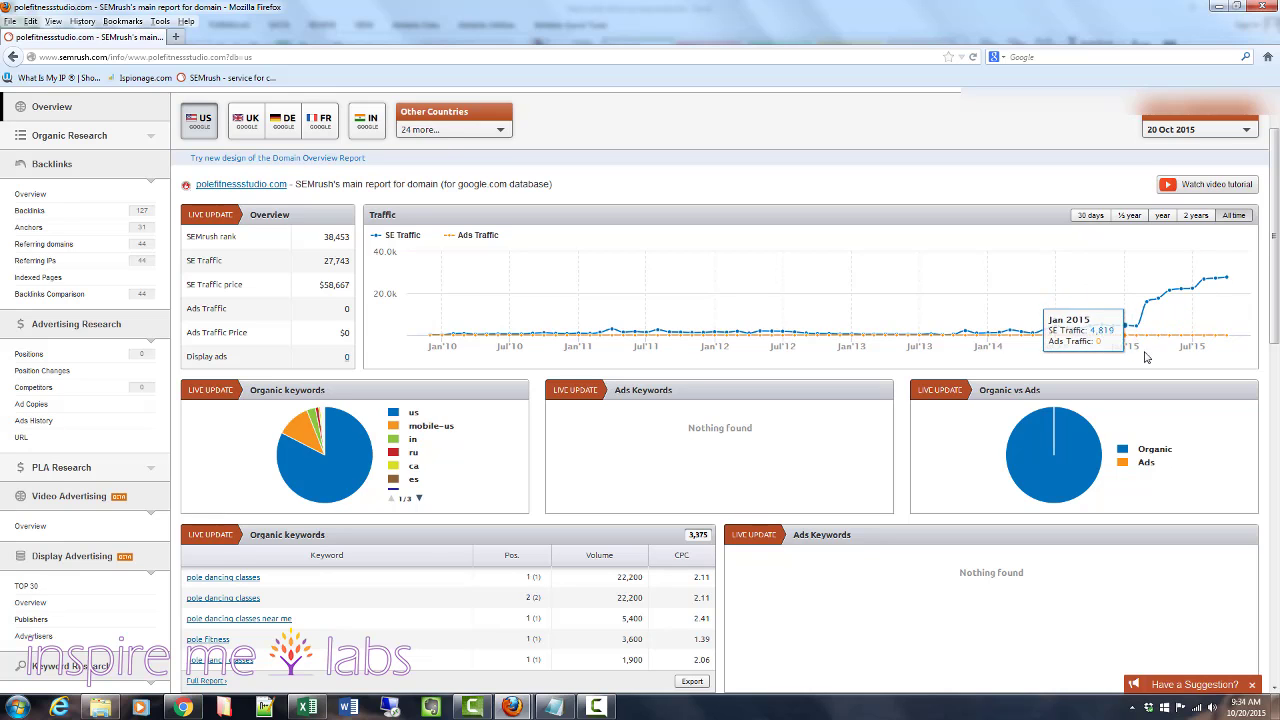
pyautogui.scroll(-5, 757, 471)
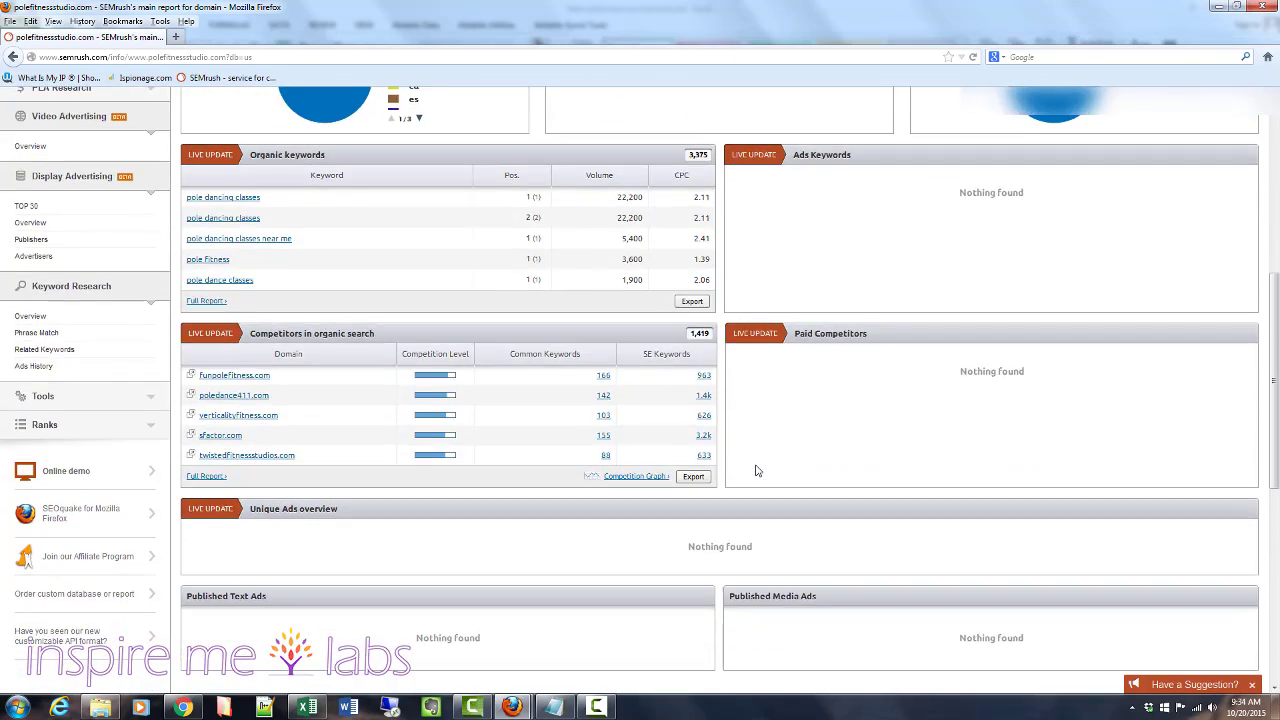
pyautogui.scroll(3, 757, 471)
pyautogui.scroll(3, 757, 471)
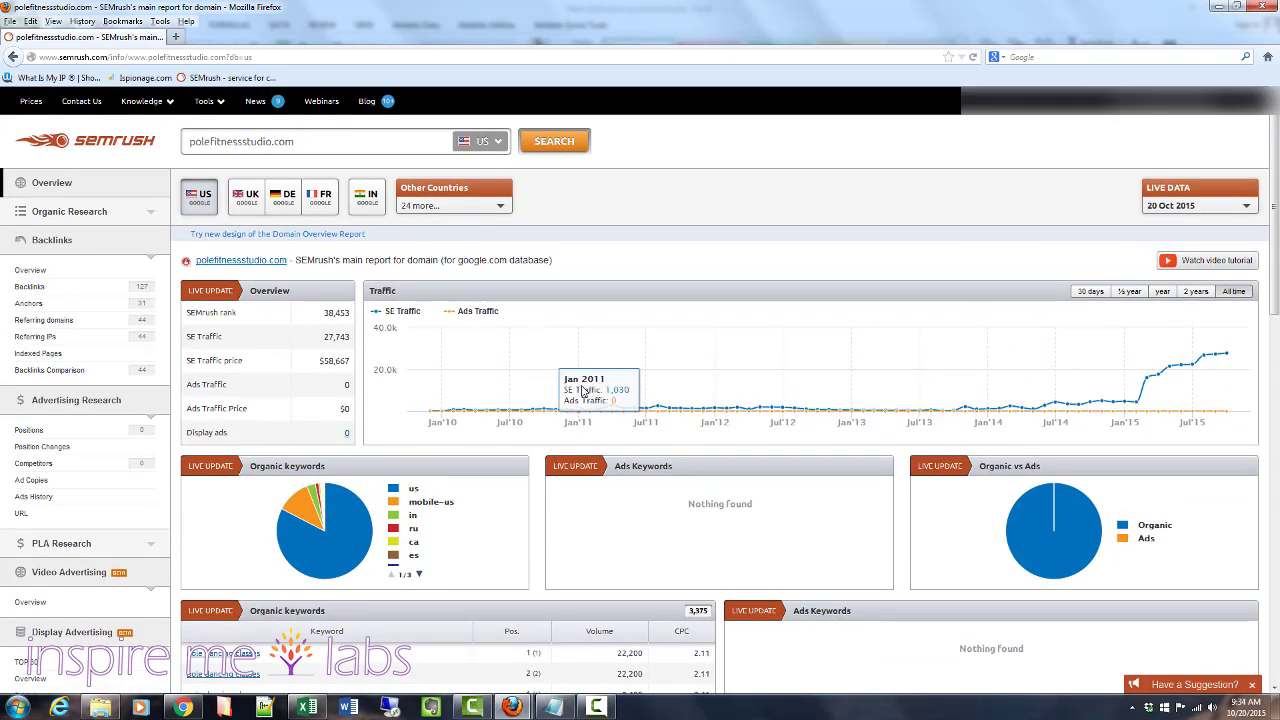
pyautogui.scroll(-3, 590, 442)
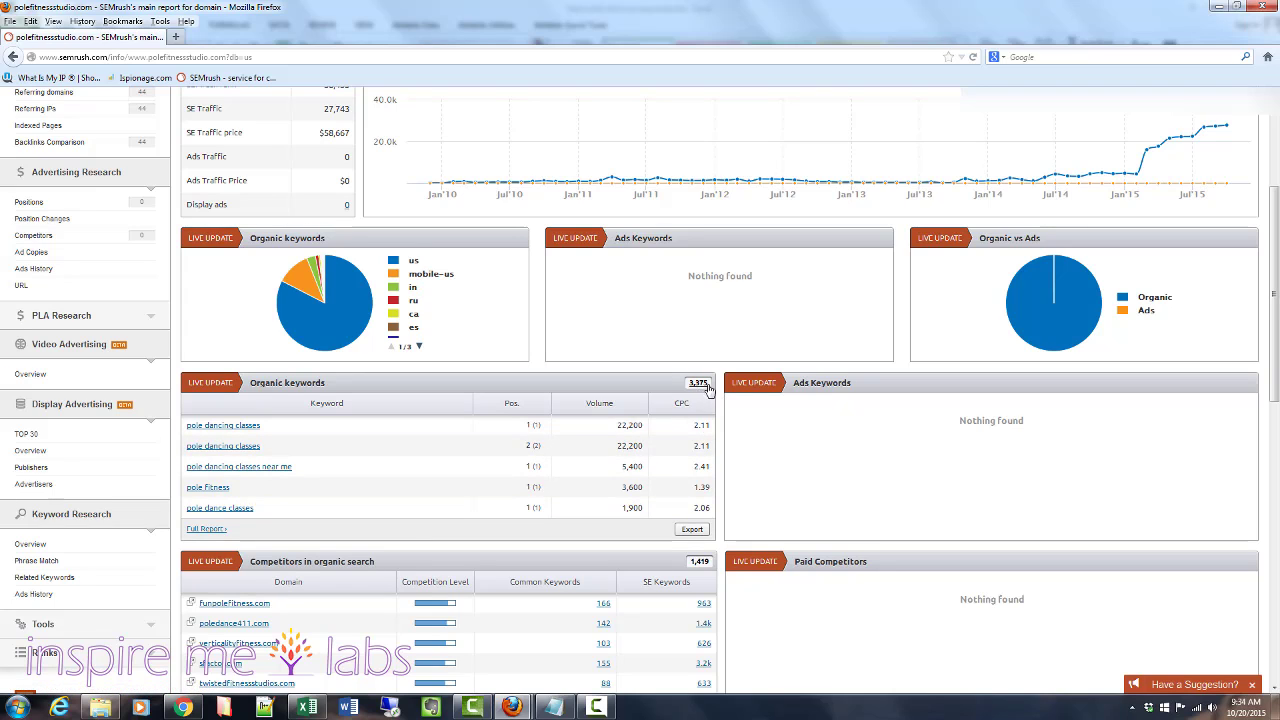
pyautogui.moveTo(641, 432)
pyautogui.click(694, 529)
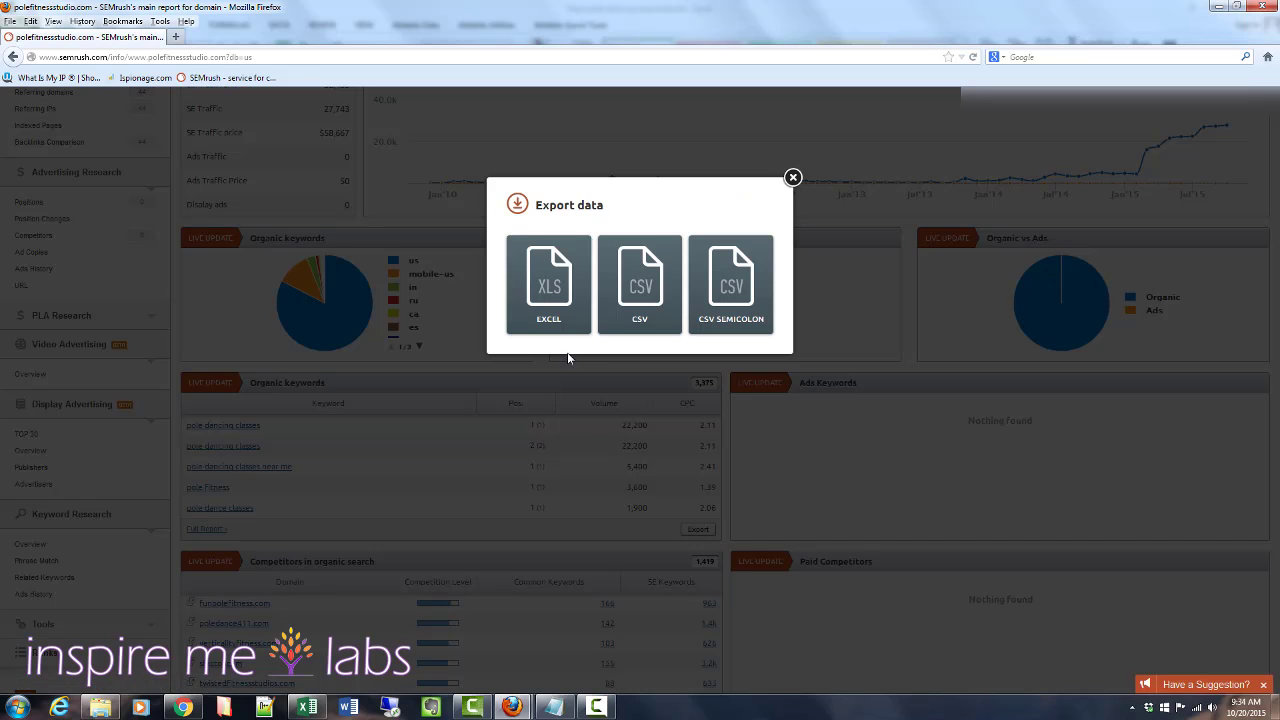
pyautogui.click(549, 302)
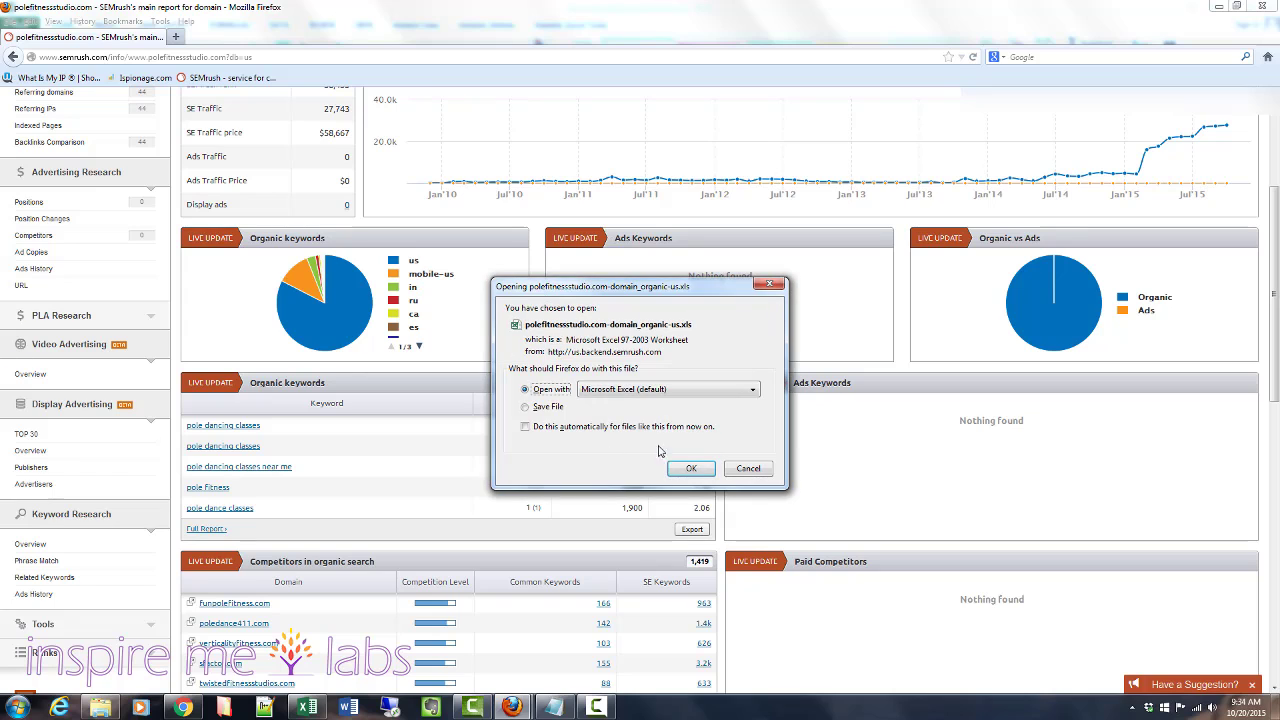
pyautogui.click(690, 467)
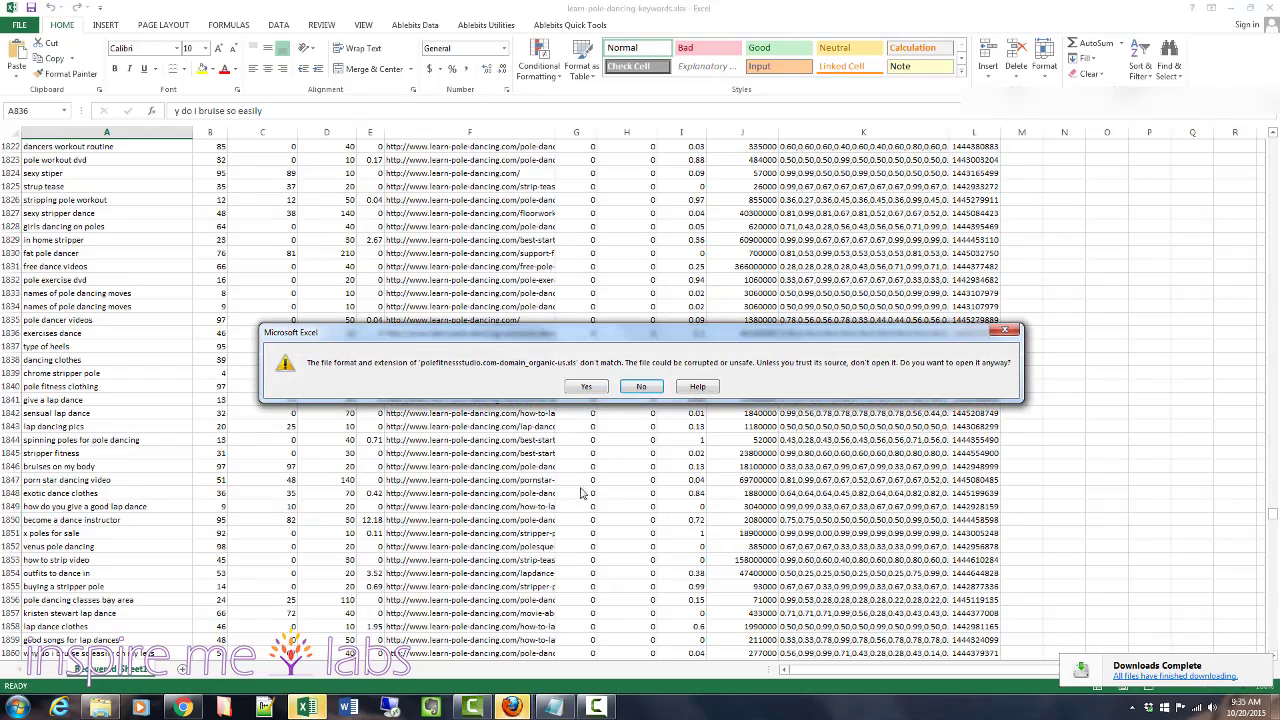
pyautogui.click(588, 386)
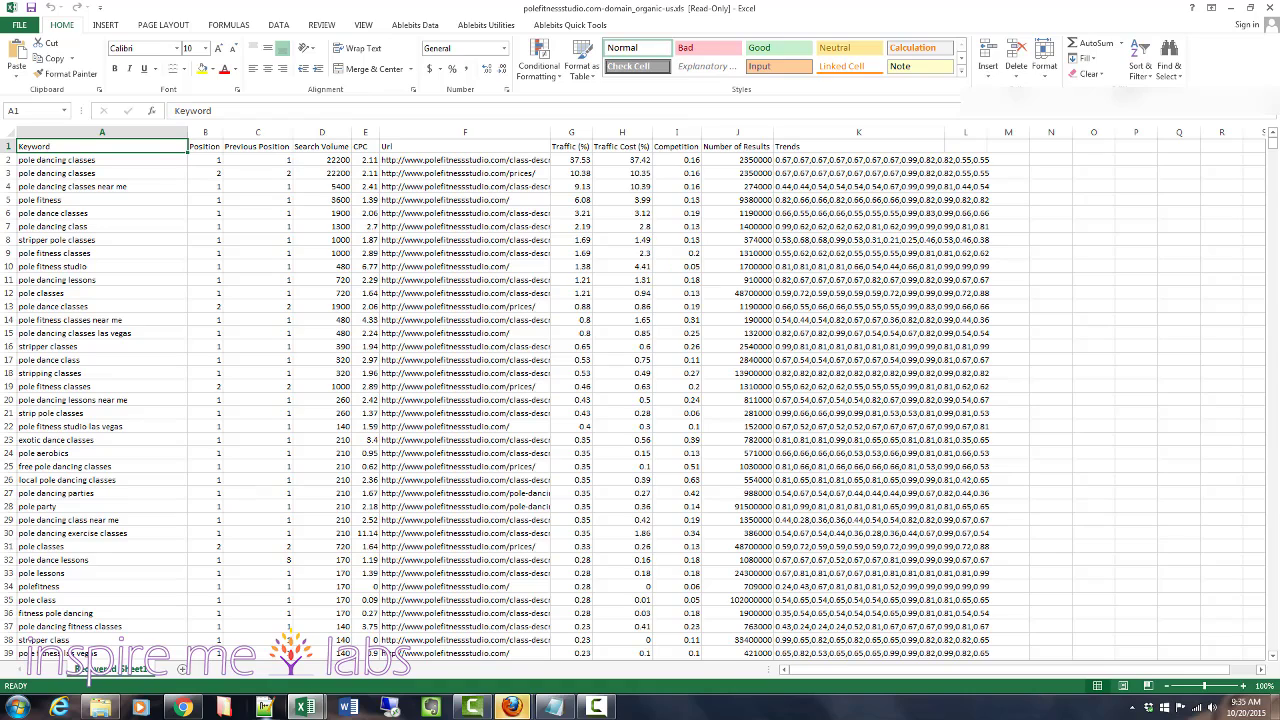
pyautogui.click(184, 708)
pyautogui.click(184, 708)
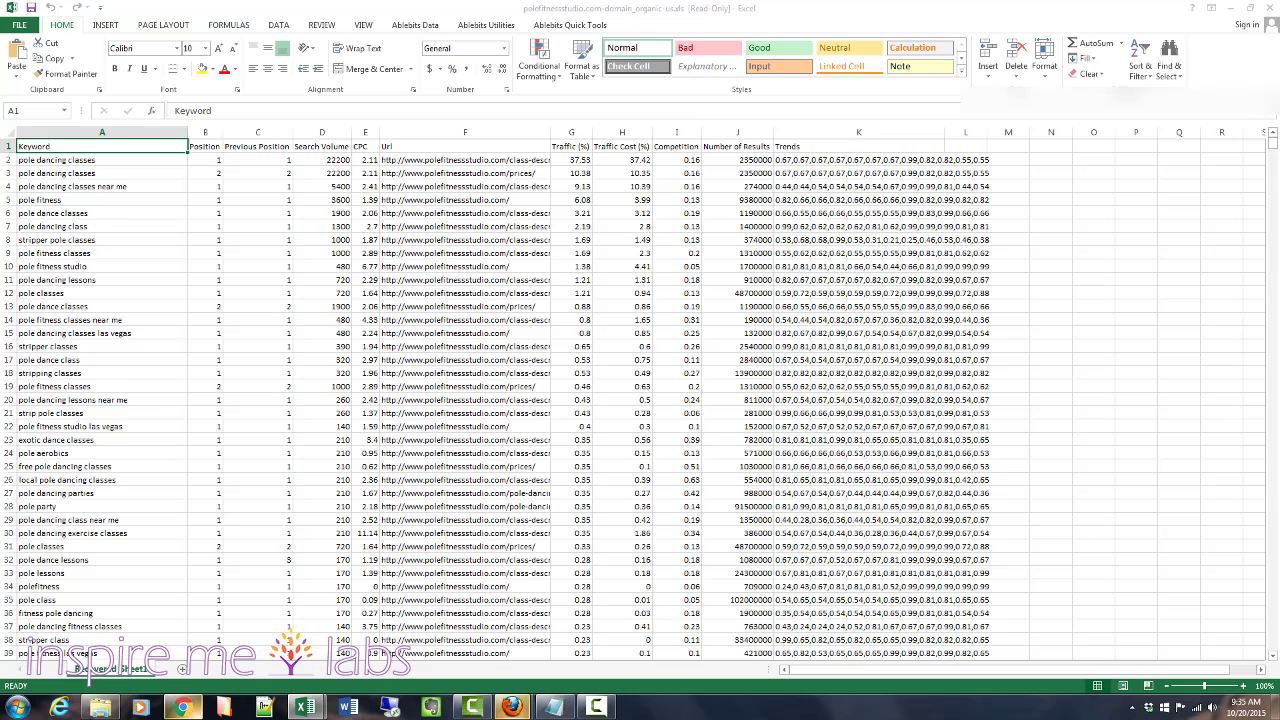
pyautogui.click(511, 707)
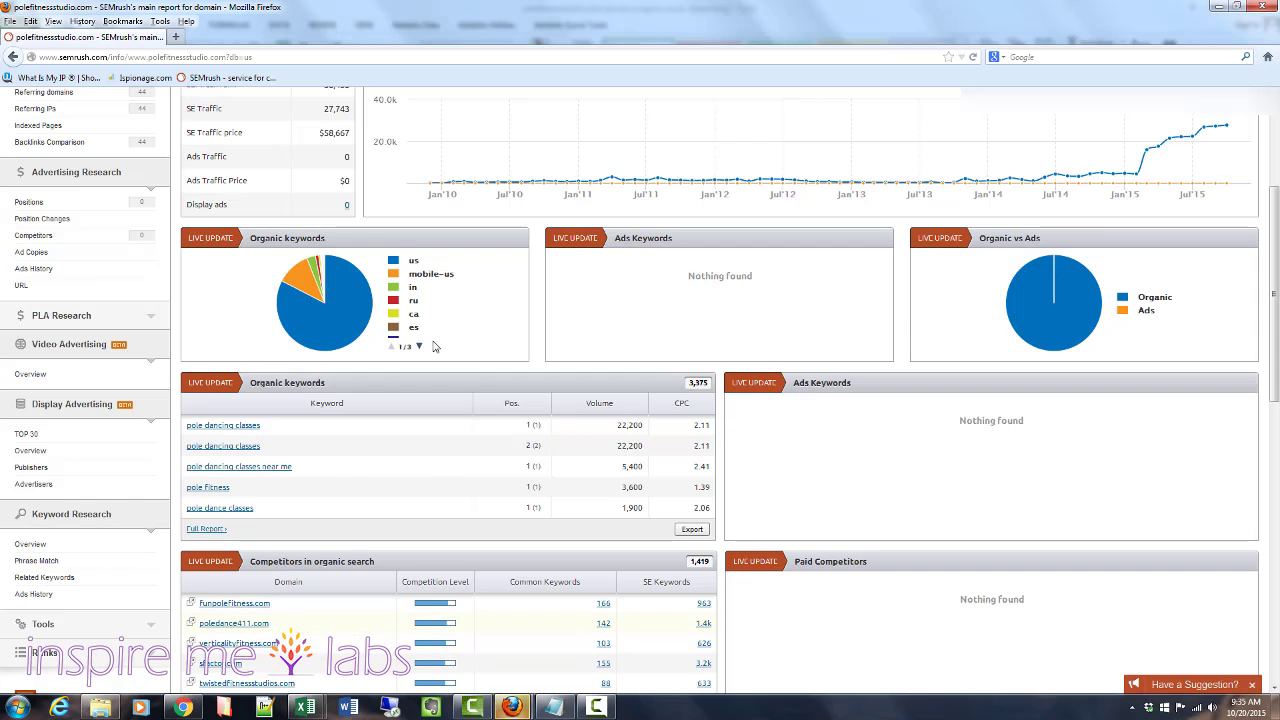
pyautogui.scroll(2, 513, 455)
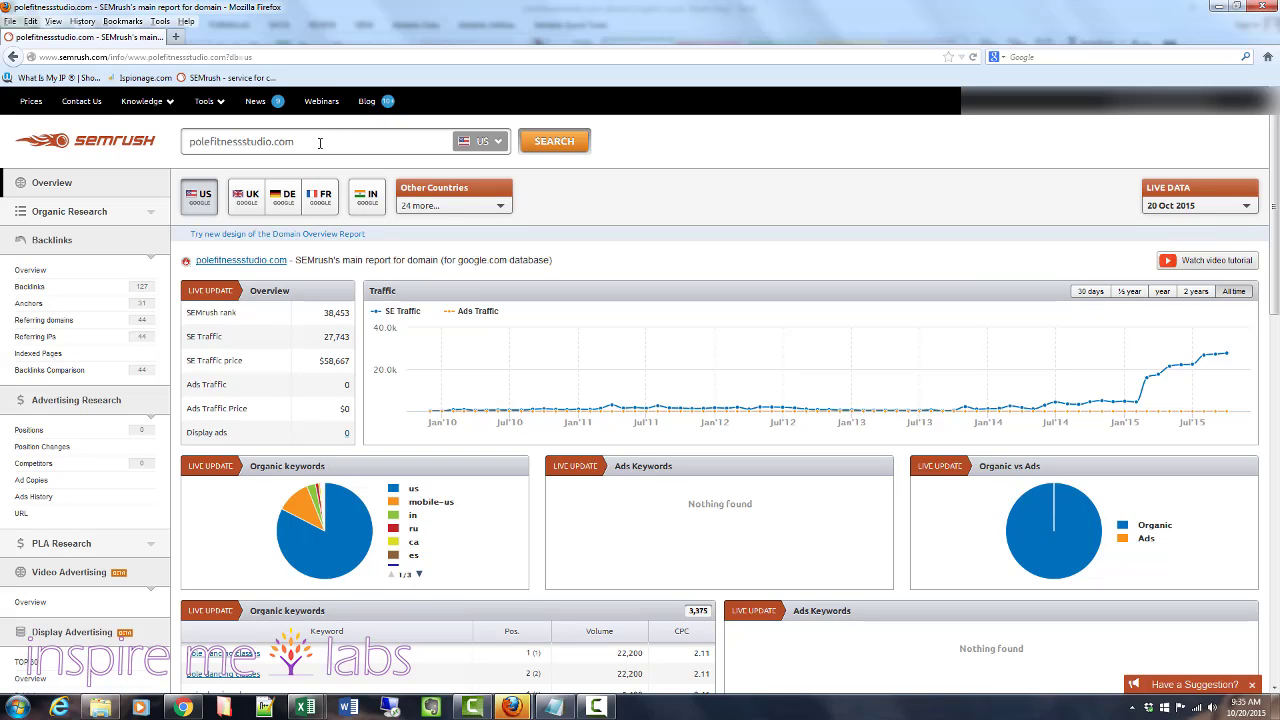
pyautogui.click(320, 143)
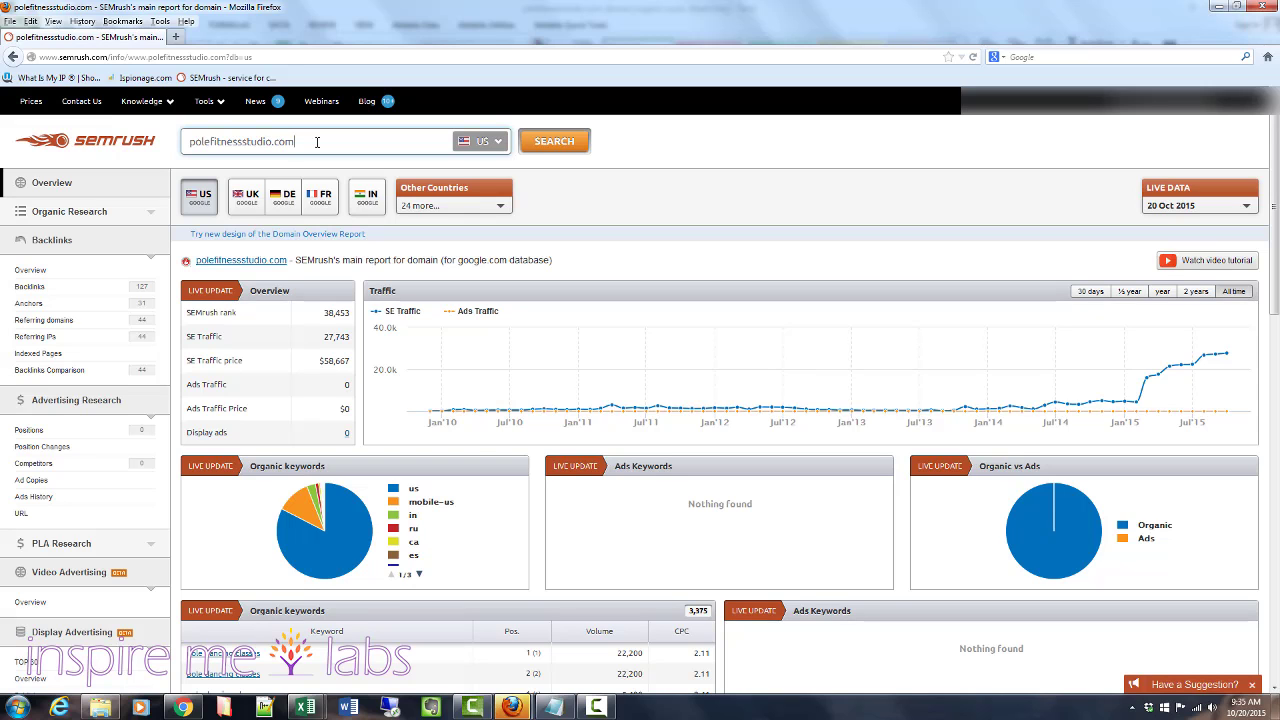
pyautogui.scroll(-4, 458, 400)
pyautogui.scroll(3, 458, 402)
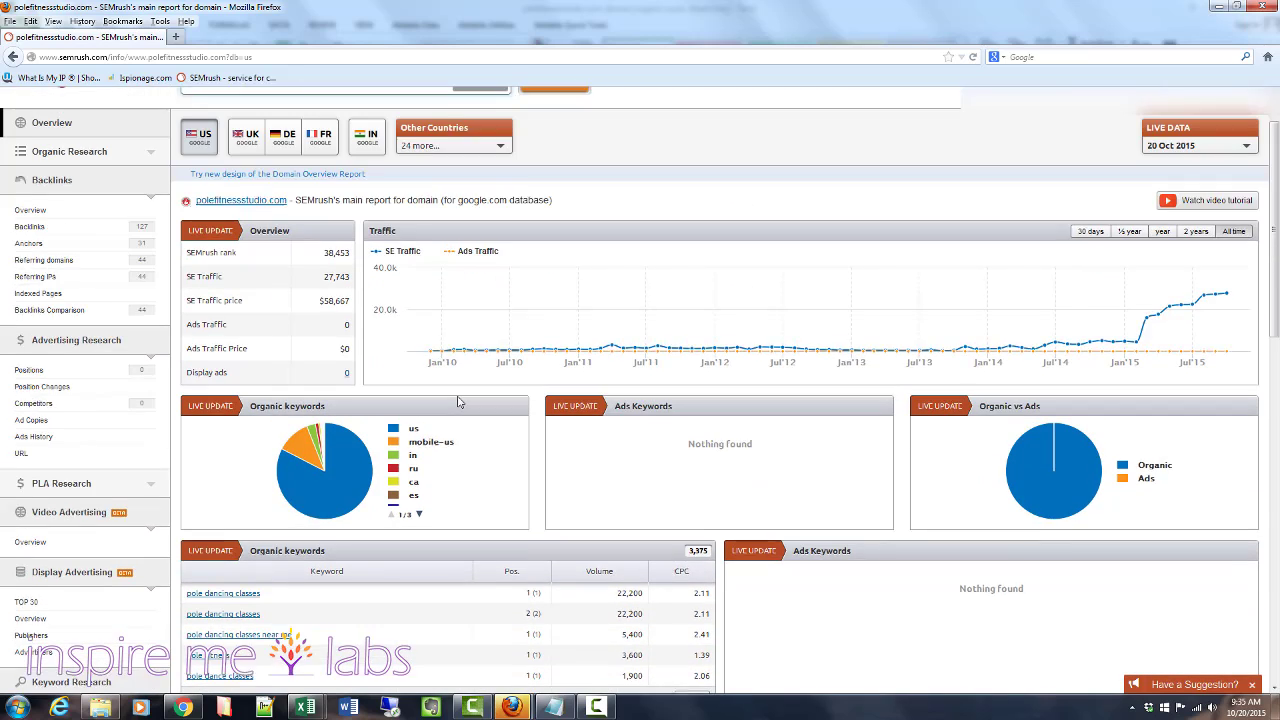
pyautogui.scroll(1, 458, 400)
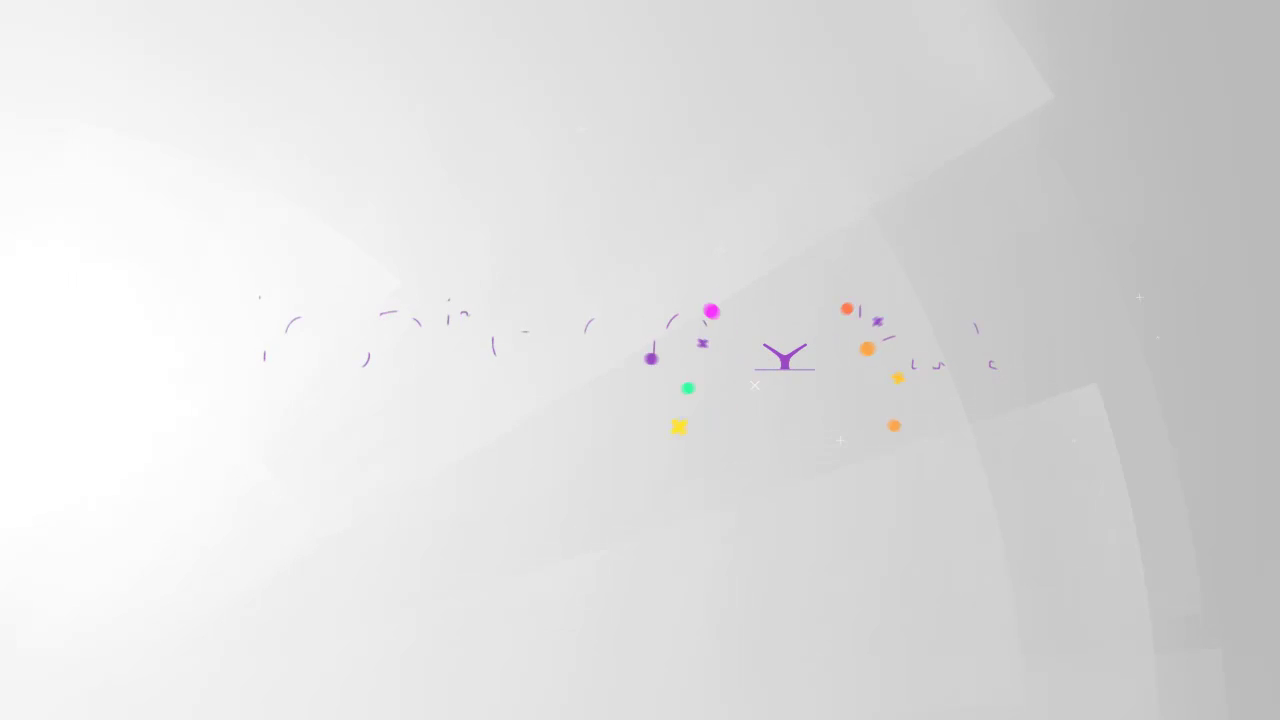